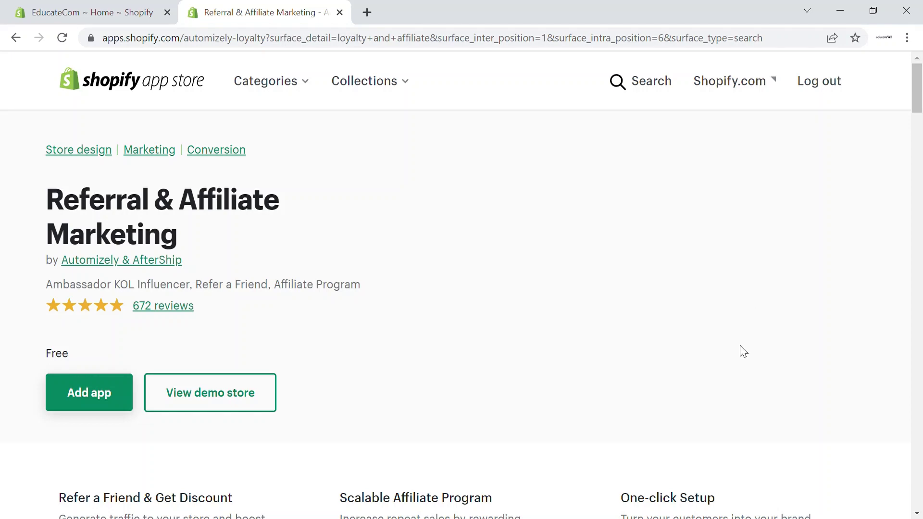
scroll(743, 351, down, 2)
scroll(740, 350, up, 3)
scroll(481, 346, down, 1)
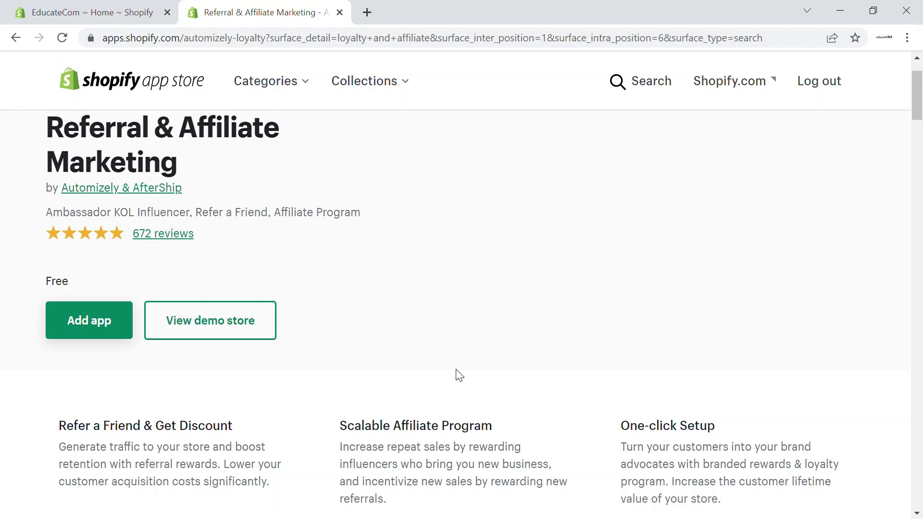
Install Referral & Affiliate Marketing on the EducateCom store after reviewing its permissions
click(120, 325)
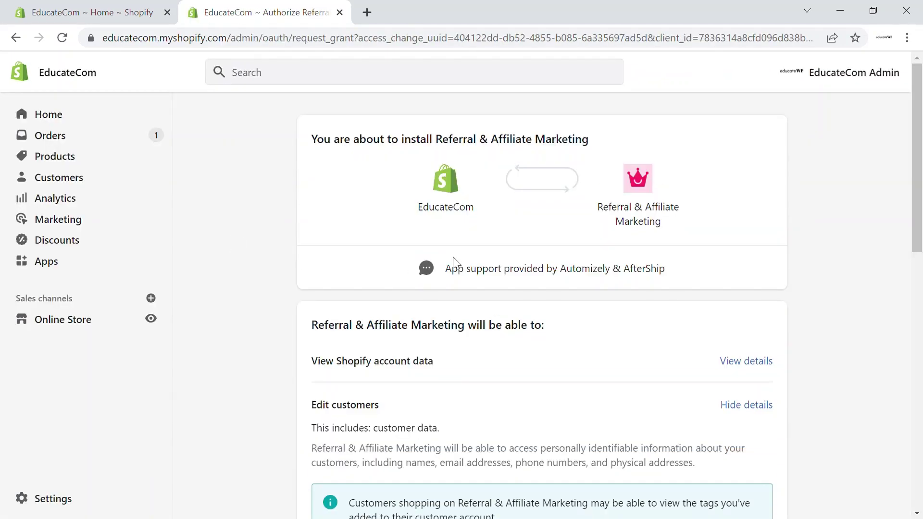
scroll(477, 260, down, 15)
click(741, 456)
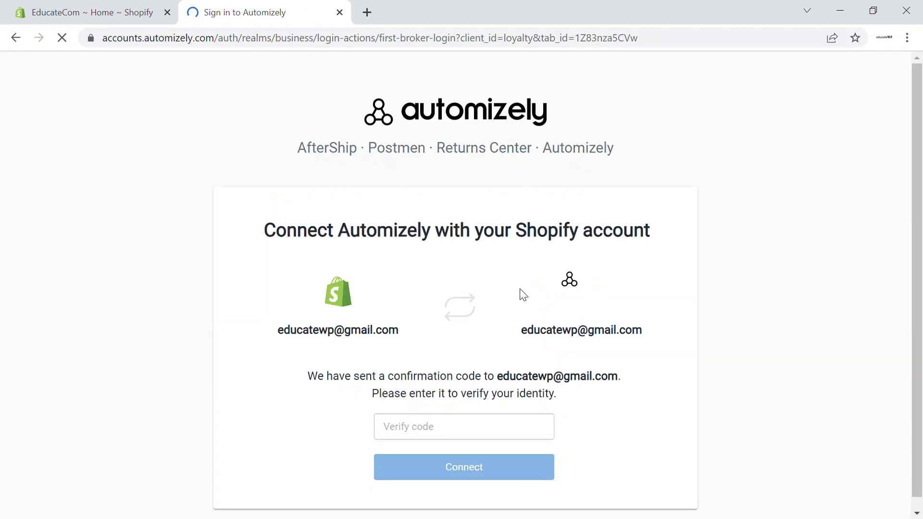
Verify the Shopify connection with the emailed code and link the existing Automizely organization
scroll(519, 293, down, 1)
click(473, 424)
click(474, 451)
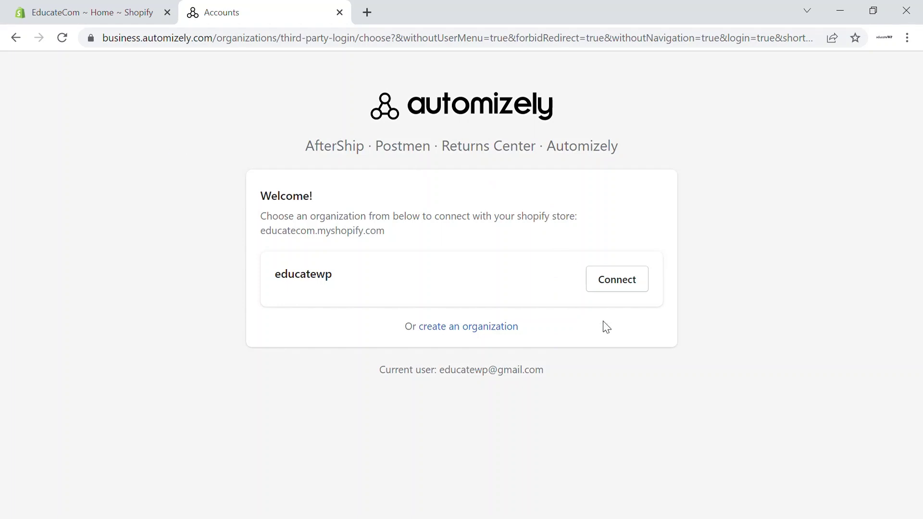
click(630, 294)
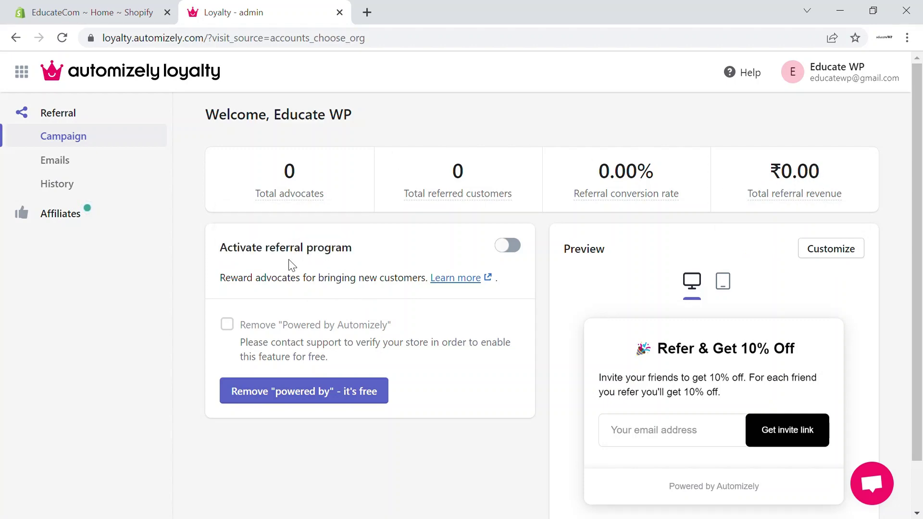
Switch on Activate referral program and open the referral program editor via Customize
click(506, 246)
scroll(778, 323, down, 1)
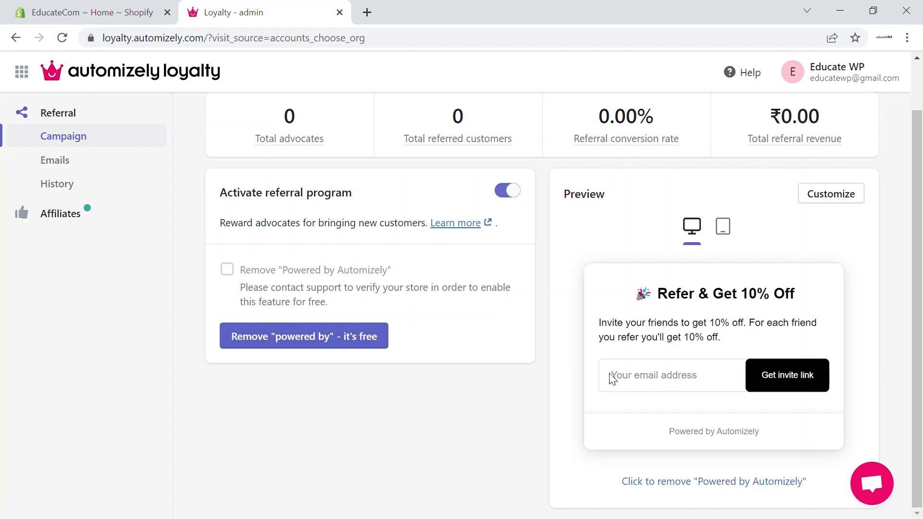
scroll(613, 382, up, 1)
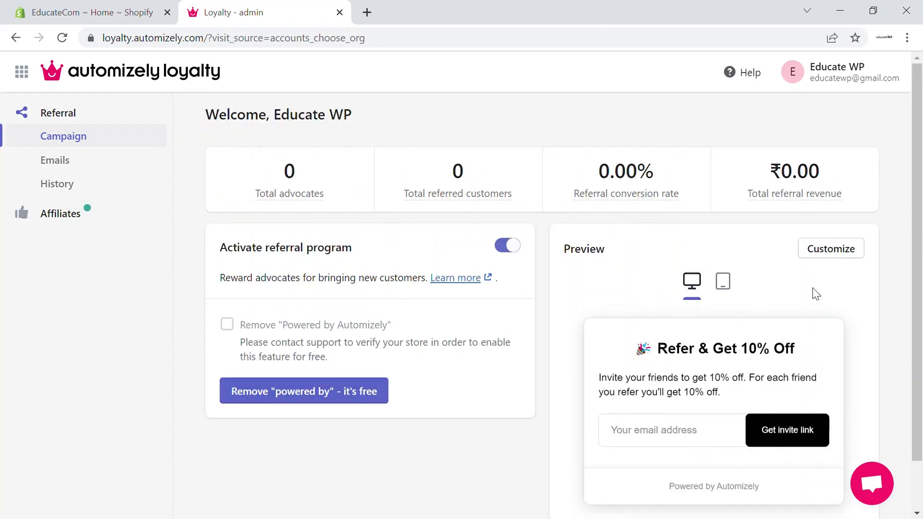
click(860, 256)
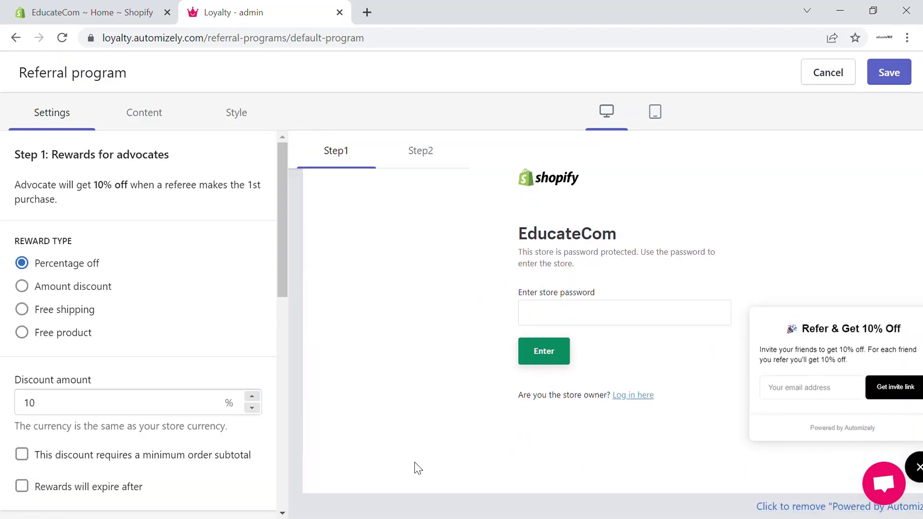
Change the advocate reward from 10% to an Amount discount of ₹40
key(ctrl+minus)
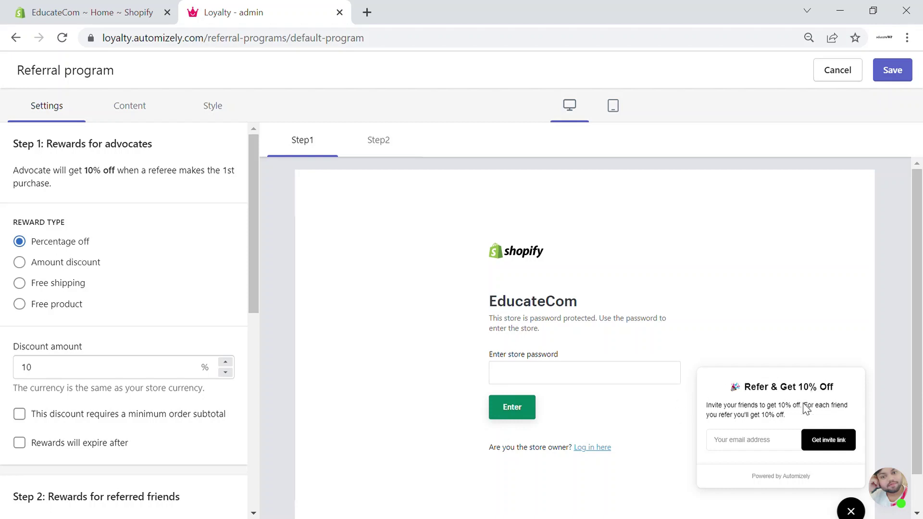
click(67, 271)
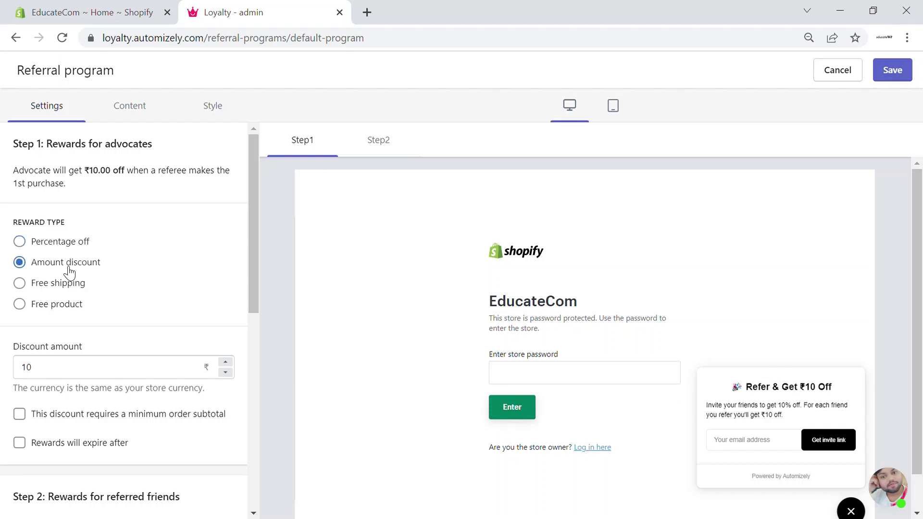
click(73, 375)
double_click(22, 368)
key(BackSpace)
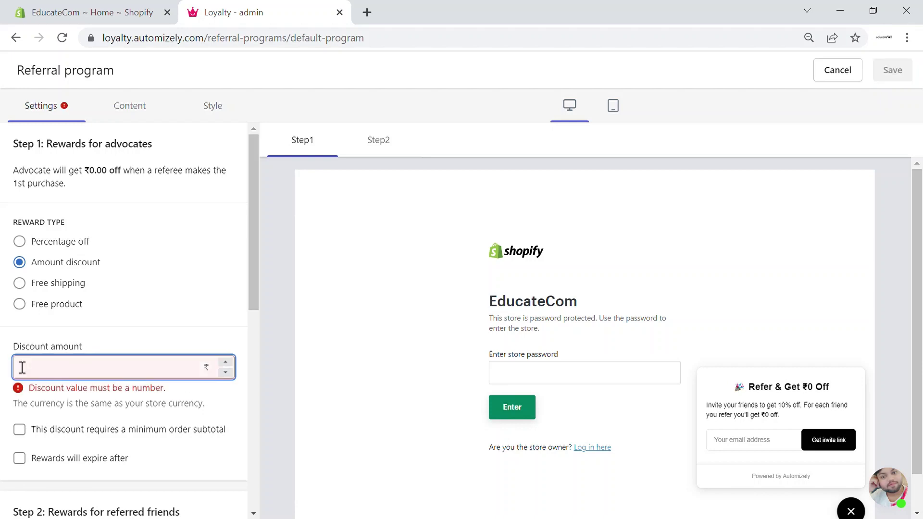
text(40)
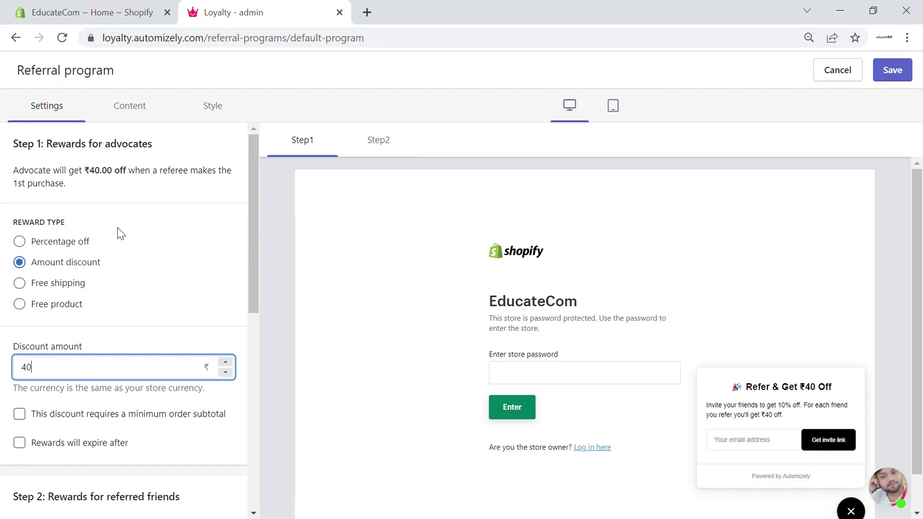
scroll(118, 230, down, 8)
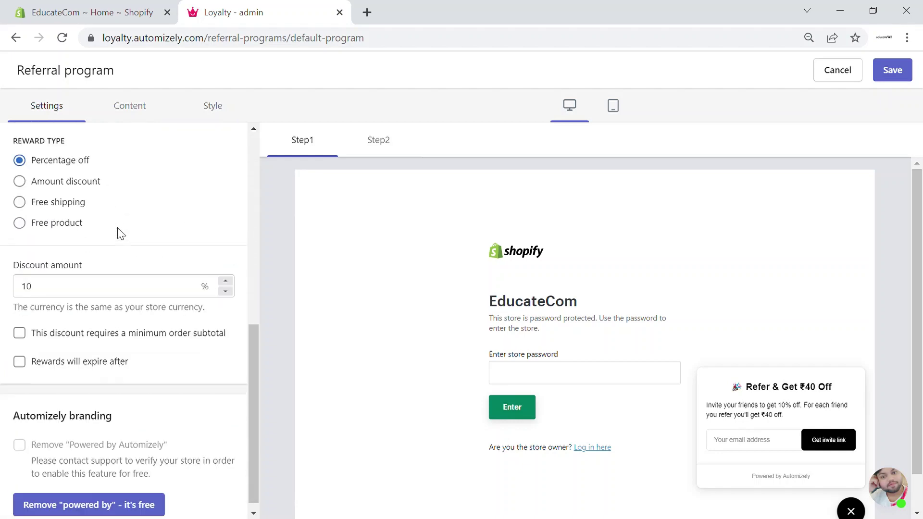
scroll(122, 255, up, 5)
scroll(135, 286, up, 4)
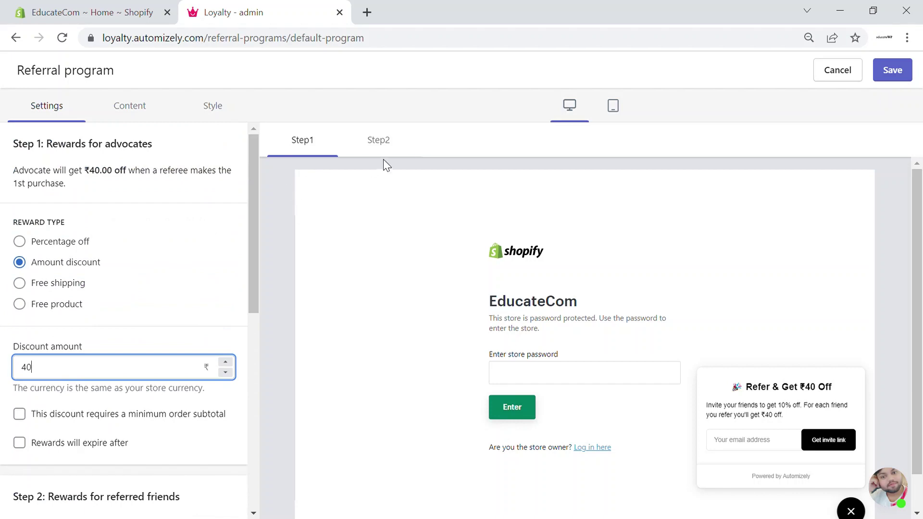
click(390, 142)
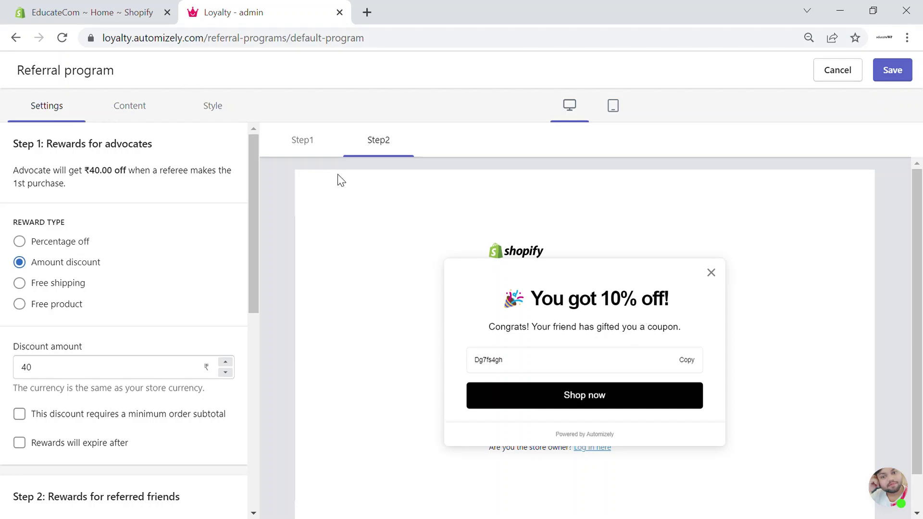
click(316, 145)
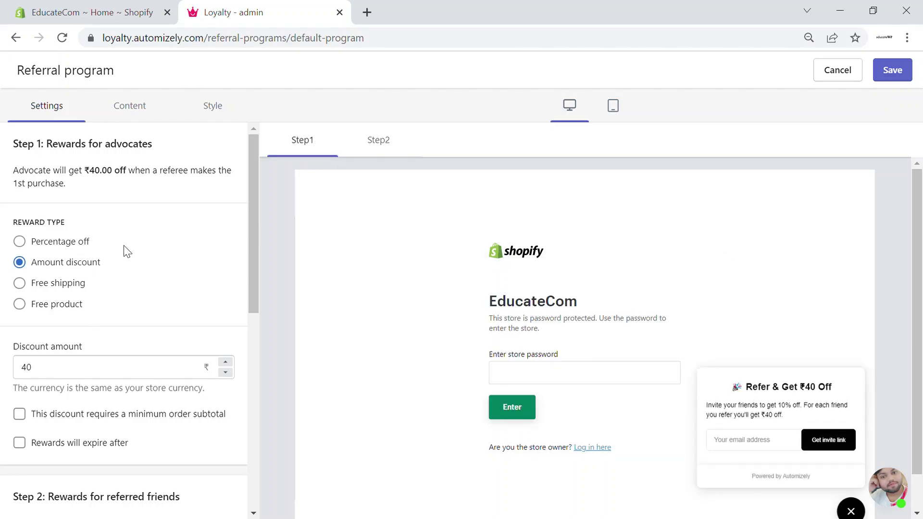
Set the advocate reward to Percentage off with a 30% discount value
click(59, 245)
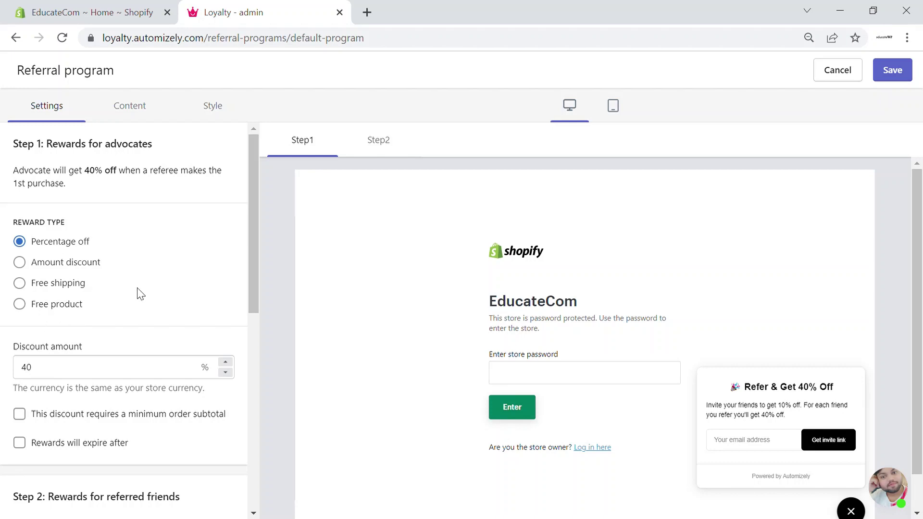
click(36, 372)
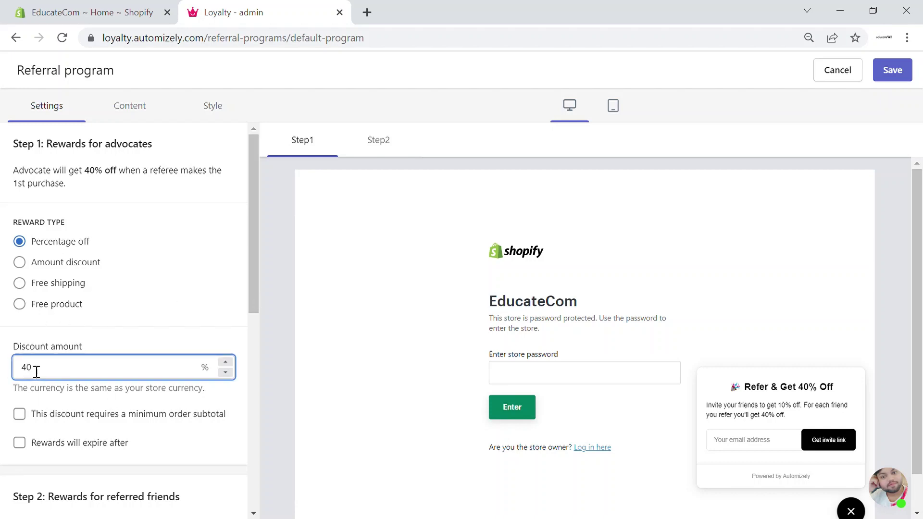
key(BackSpace)
text(3)
Enable the minimum order subtotal requirement and set it to ₹1000 for the advocate discount
scroll(67, 318, down, 2)
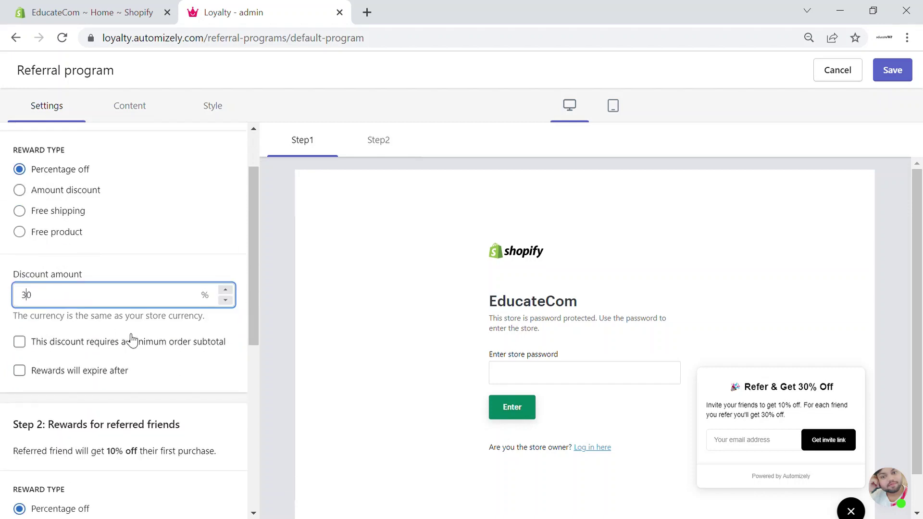
click(25, 344)
scroll(127, 334, down, 2)
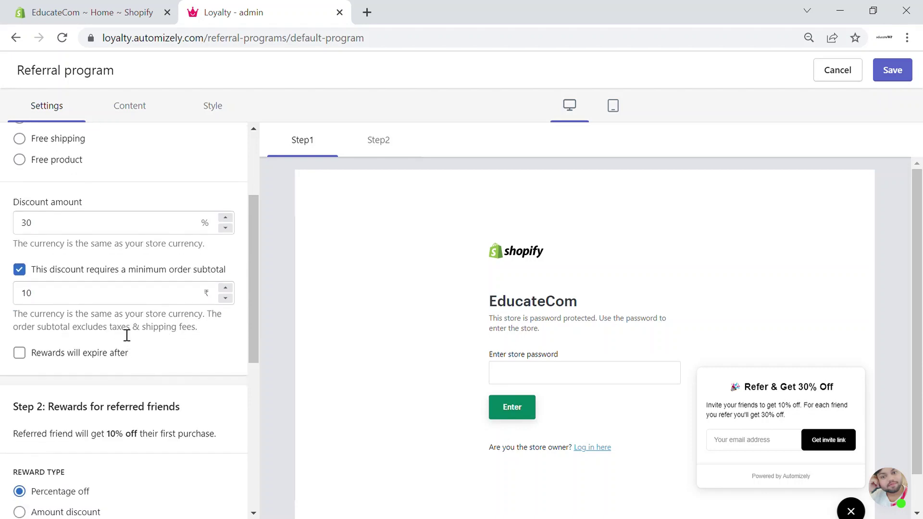
click(28, 299)
double_click(29, 299)
key(BackSpace)
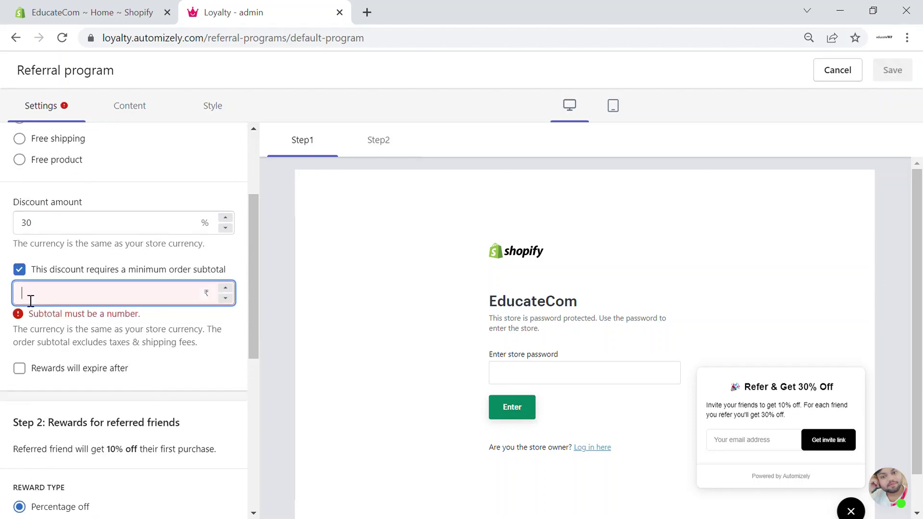
text(1000)
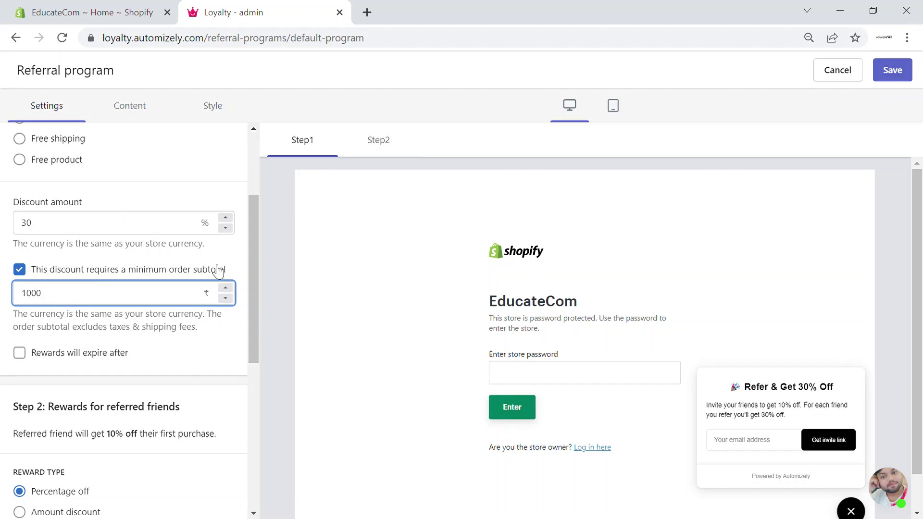
scroll(128, 283, down, 2)
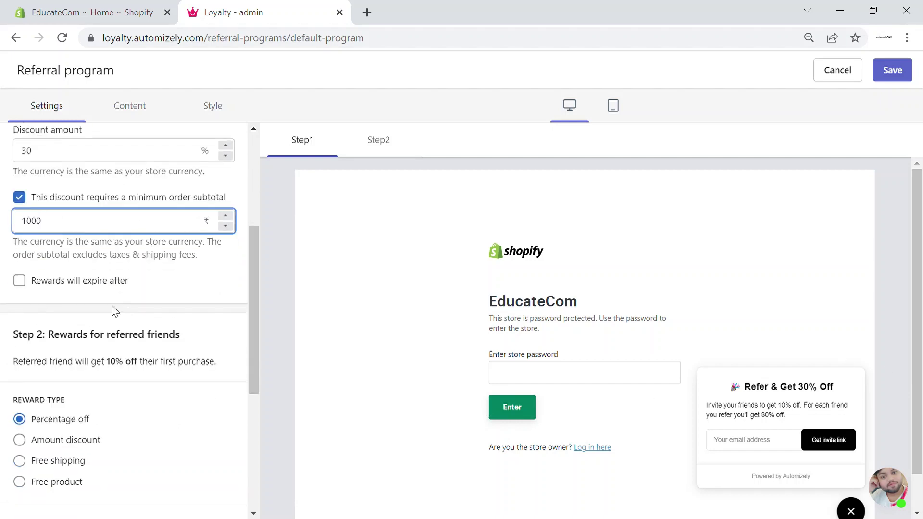
scroll(96, 211, down, 2)
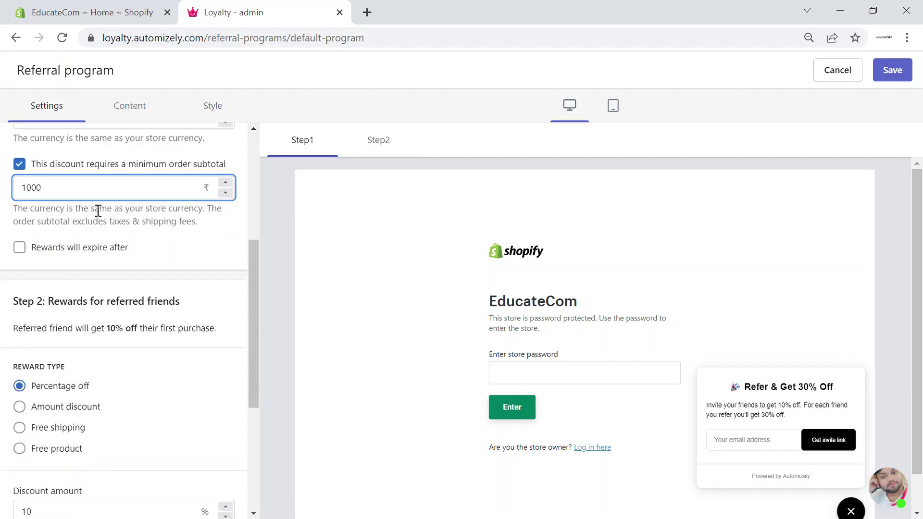
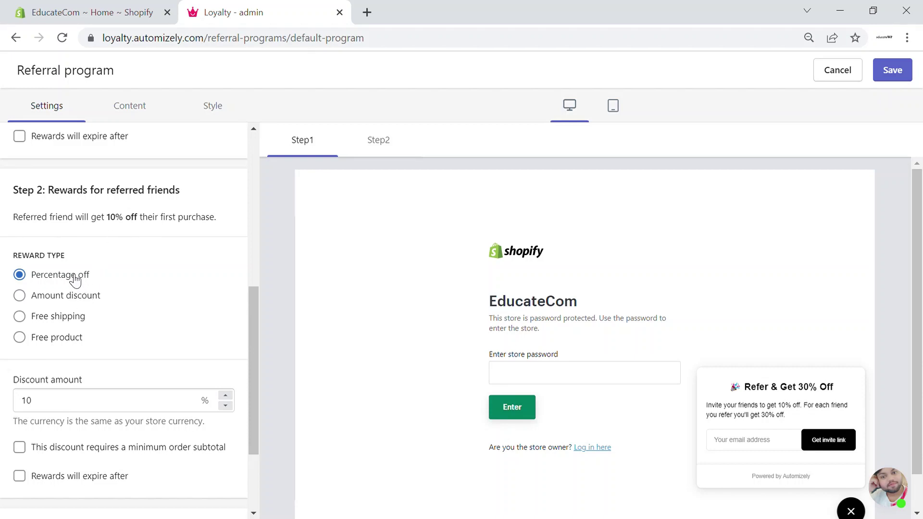
Switch the referred-friend reward to an amount discount requiring a ₹1500 minimum order subtotal
click(34, 299)
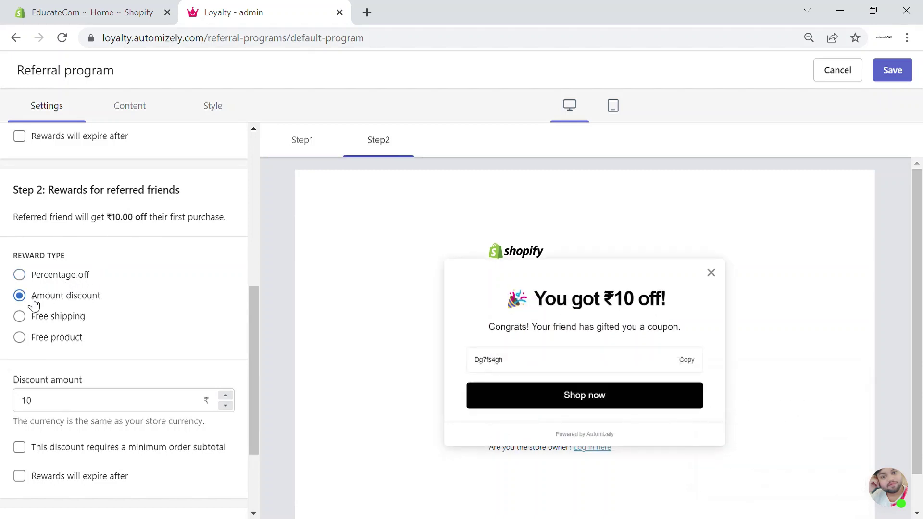
click(56, 403)
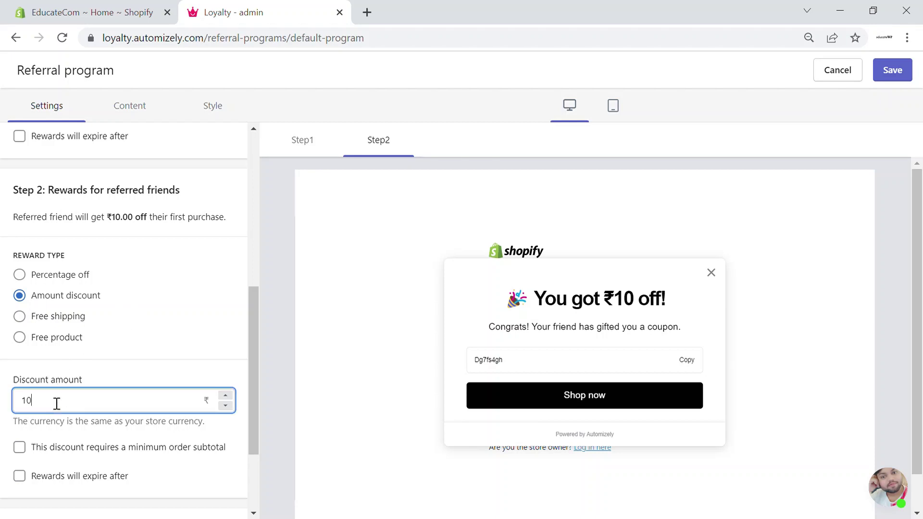
text(0)
scroll(61, 427, down, 2)
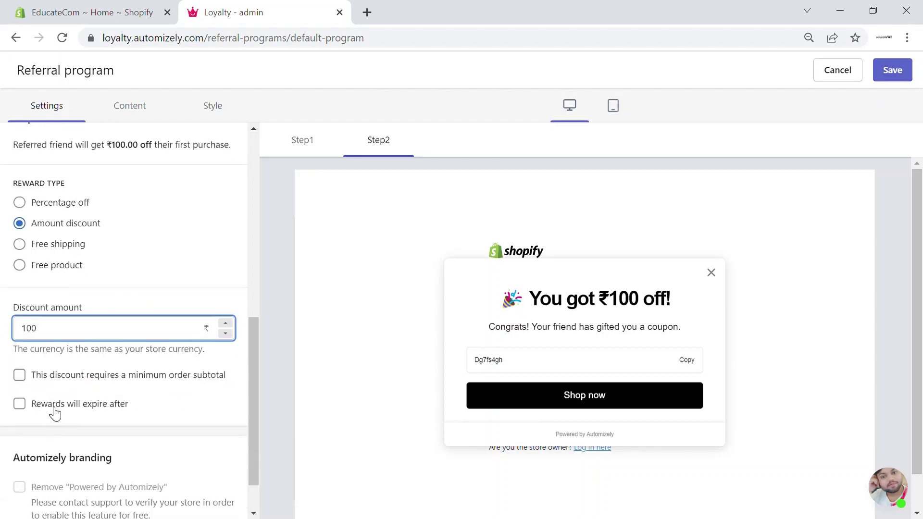
click(19, 375)
scroll(151, 389, down, 2)
click(54, 333)
key(BackSpace)
text(500)
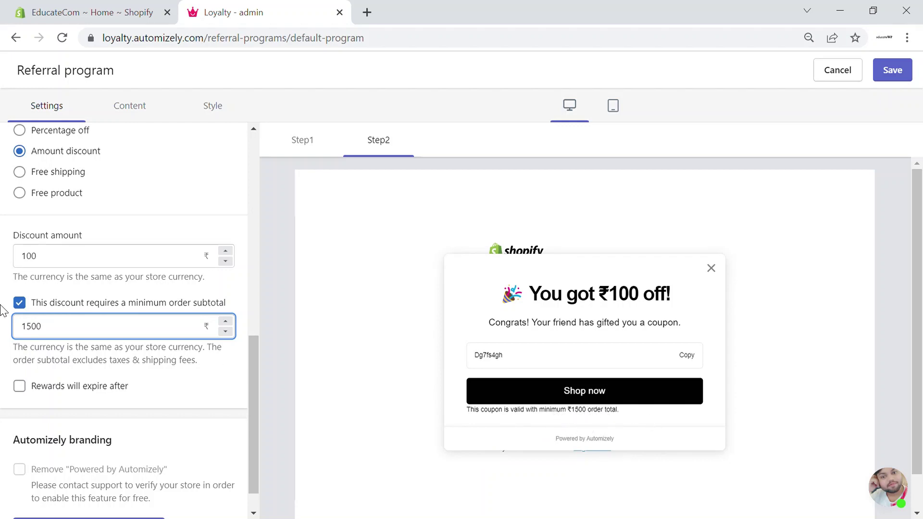
Set the friend's discount amount to ₹148 and save the referral program
double_click(48, 263)
click(38, 266)
key(Left)
key(BackSpace)
text(5)
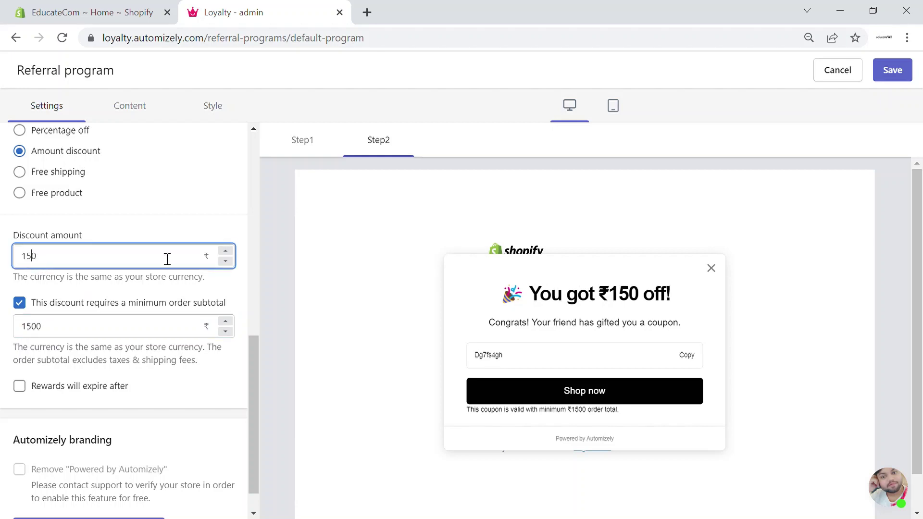
key(Down)
key(Down)
scroll(169, 308, down, 1)
scroll(88, 346, up, 10)
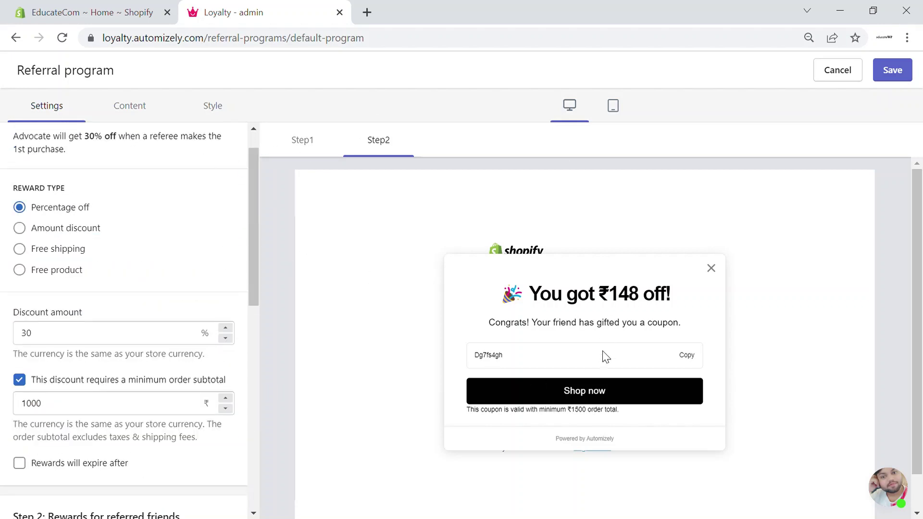
click(908, 74)
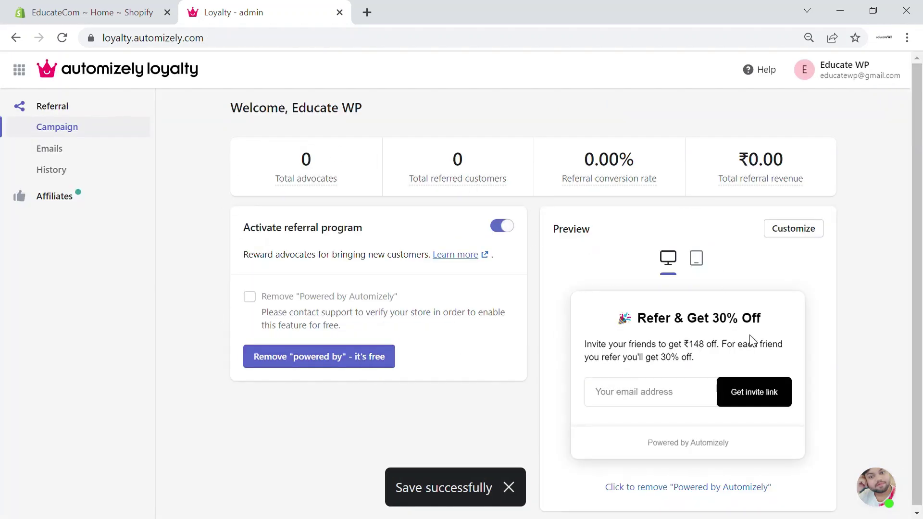
click(74, 150)
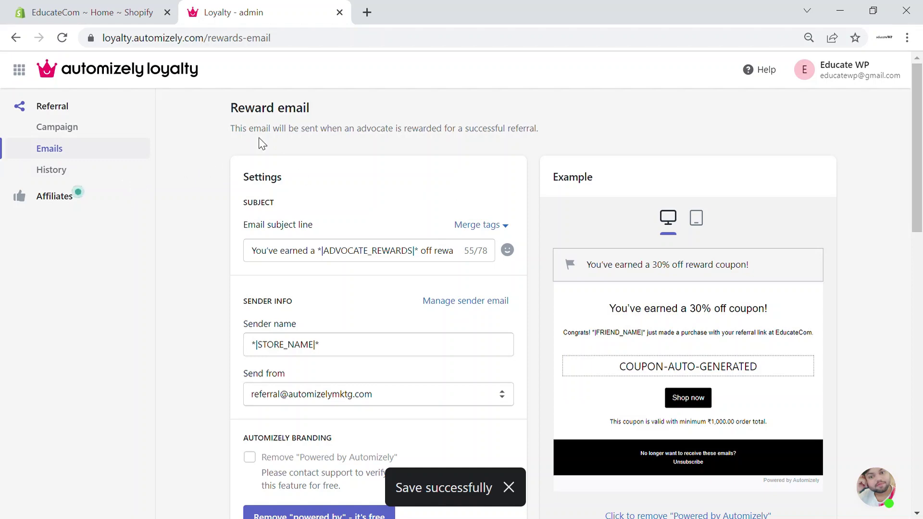
Review the Reward email preview, highlighting its sample coupon code
scroll(410, 277, down, 2)
scroll(409, 276, up, 2)
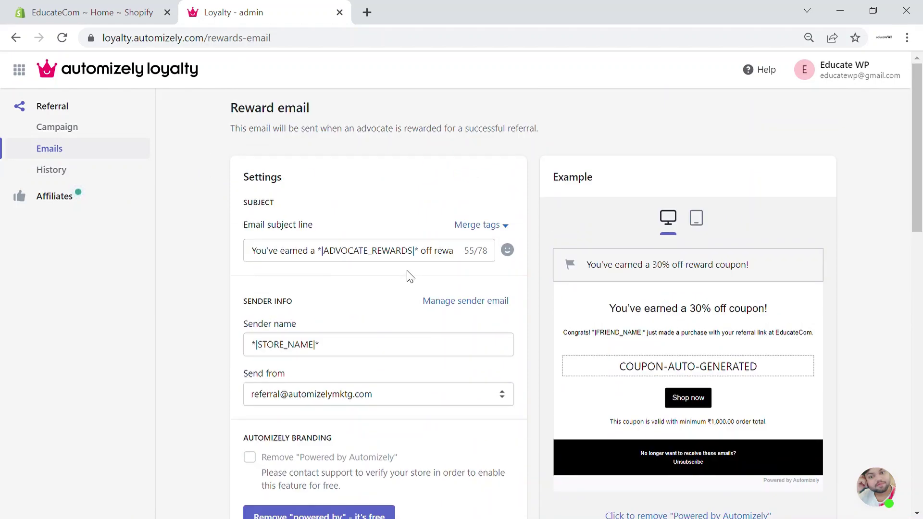
scroll(409, 281, down, 1)
scroll(408, 284, up, 1)
scroll(697, 279, down, 1)
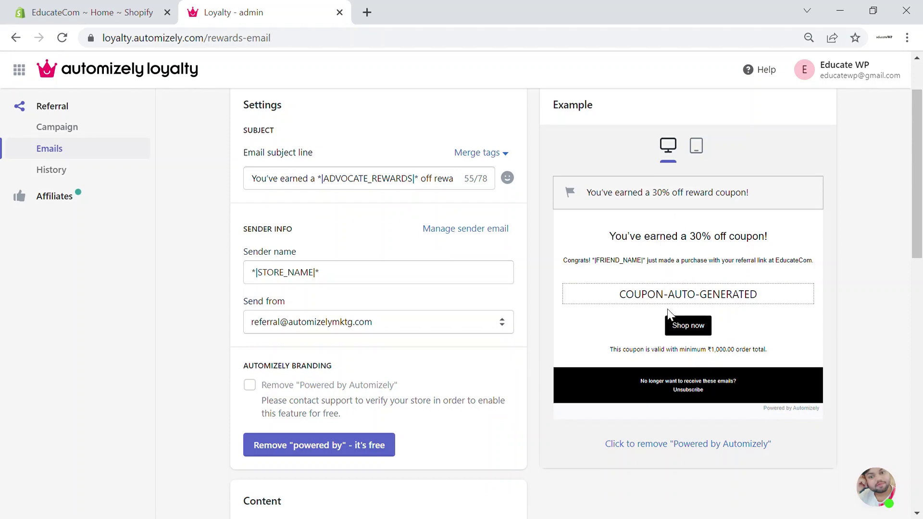
drag(620, 295, 766, 300)
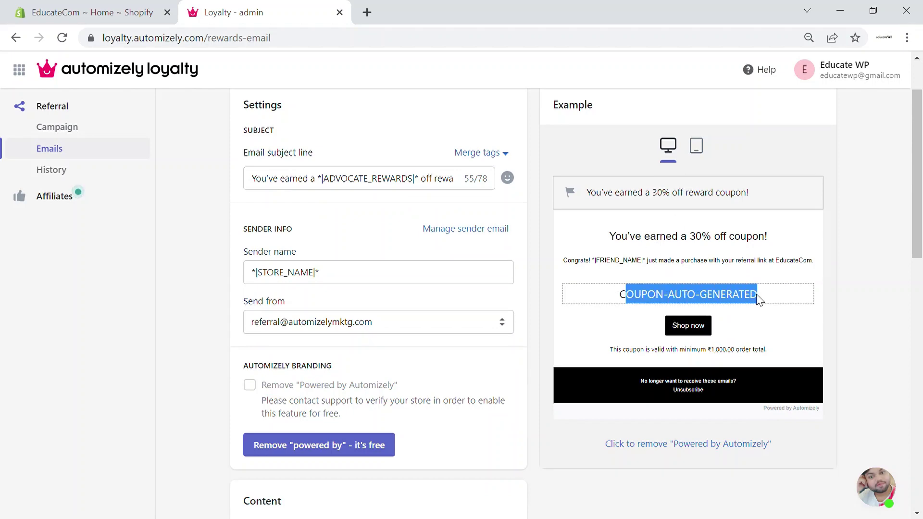
click(760, 302)
scroll(427, 250, up, 1)
scroll(364, 216, down, 2)
scroll(398, 240, up, 2)
scroll(398, 240, down, 1)
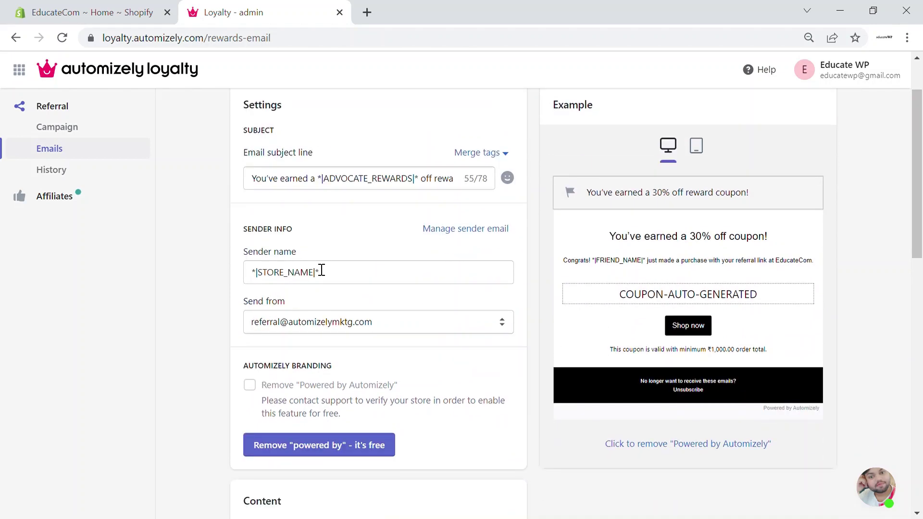
Look through the rest of the reward email settings, then view the empty referral history
scroll(319, 252, down, 1)
scroll(313, 255, down, 1)
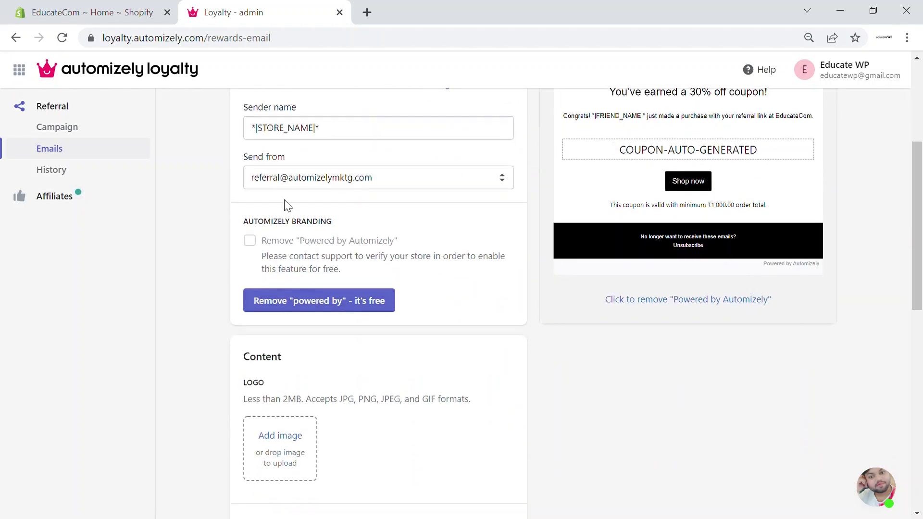
scroll(294, 185, down, 4)
scroll(299, 233, up, 2)
scroll(283, 322, down, 3)
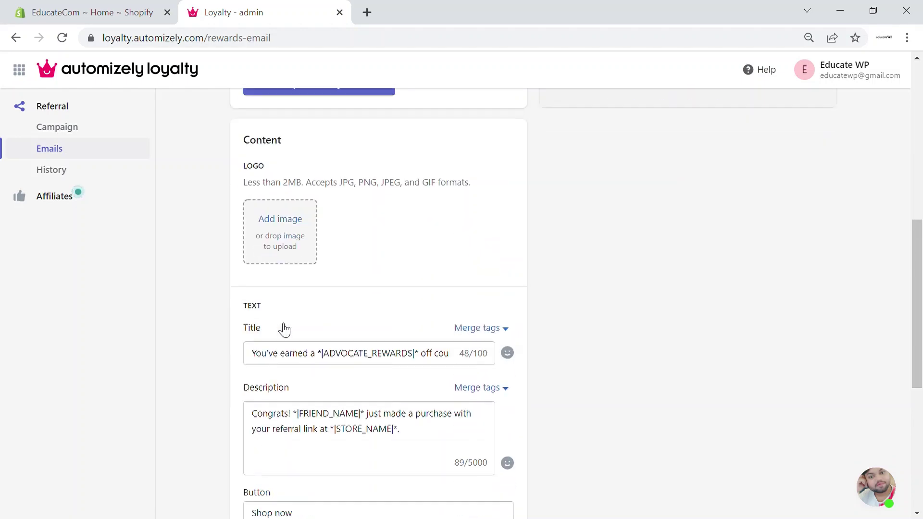
scroll(378, 368, down, 3)
scroll(301, 282, up, 9)
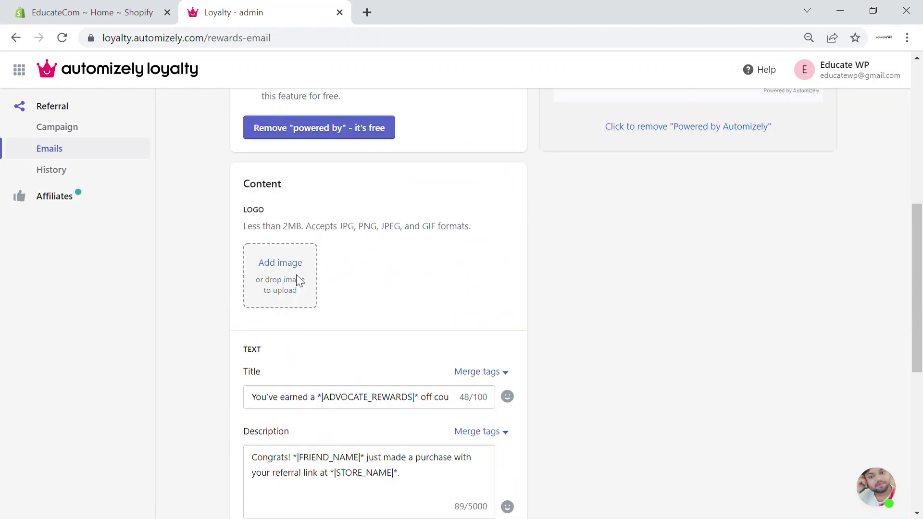
scroll(374, 289, down, 5)
scroll(373, 296, up, 5)
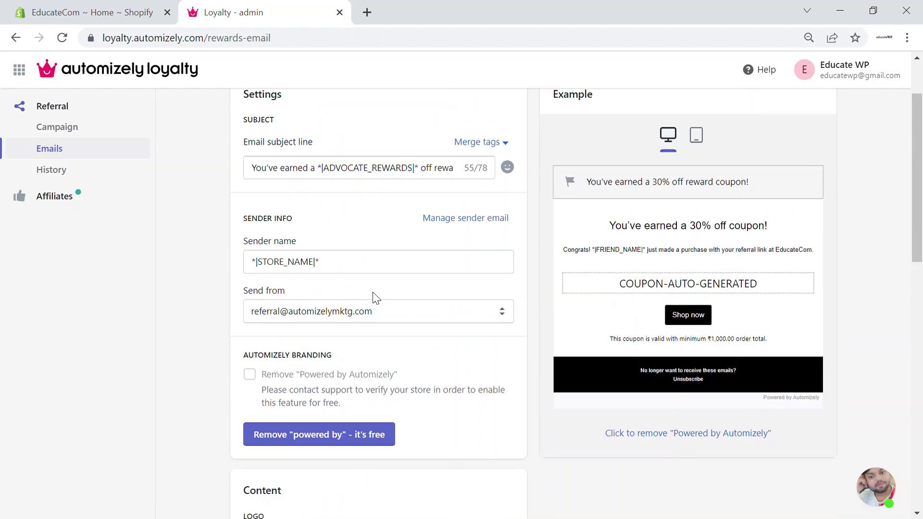
click(94, 172)
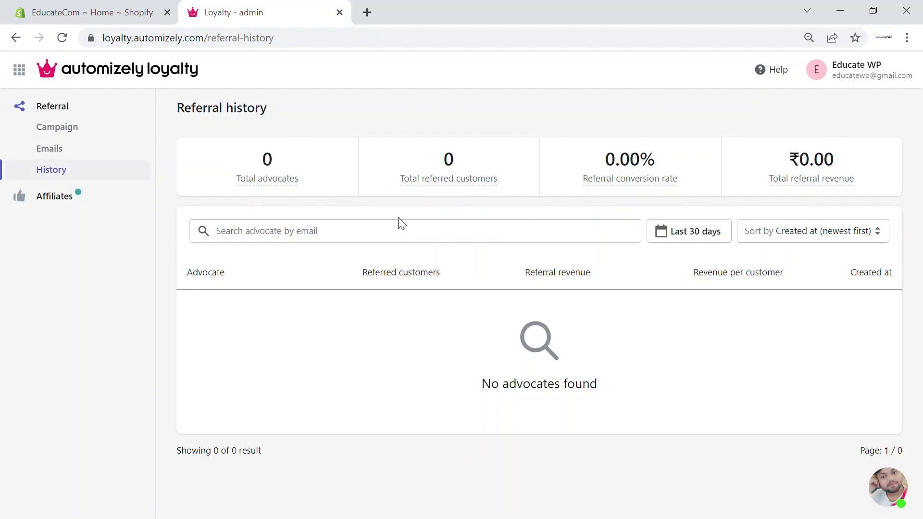
click(62, 199)
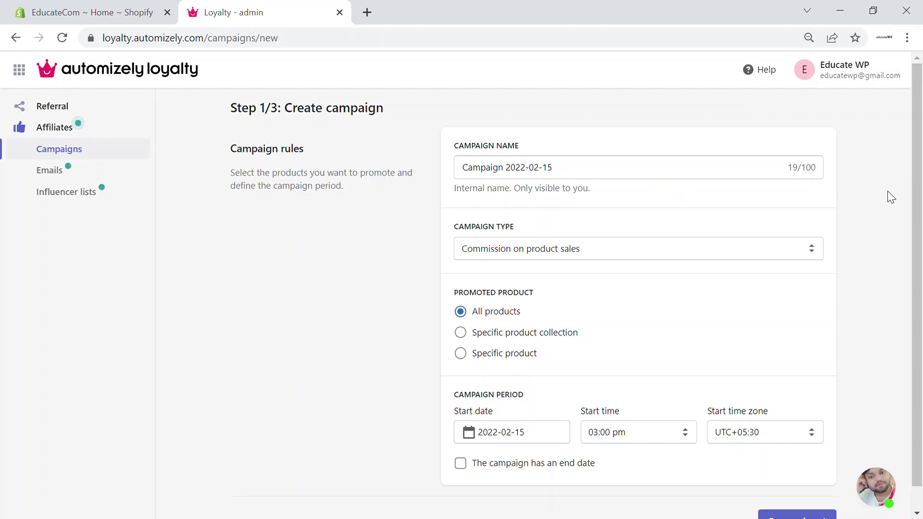
Keep Campaign 2022-02-15 as Commission on product sales for all products and save its rules
scroll(788, 245, down, 2)
scroll(480, 279, up, 2)
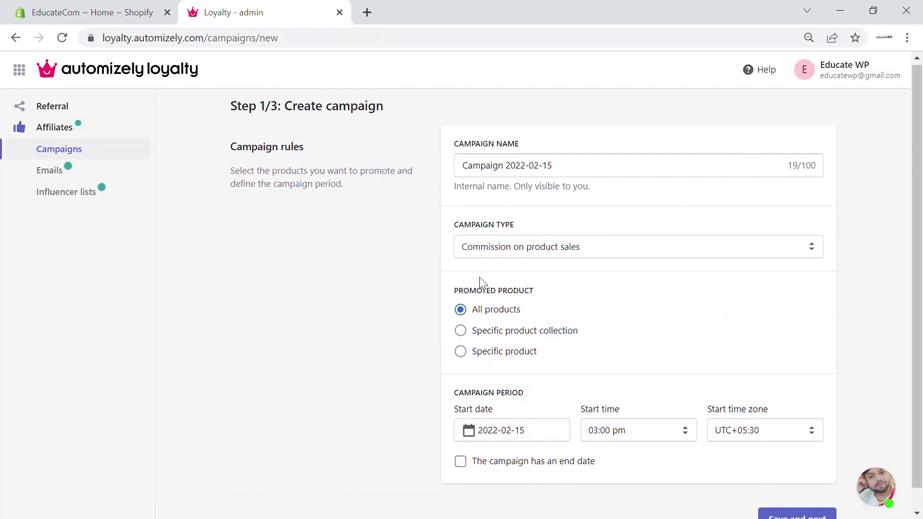
click(553, 260)
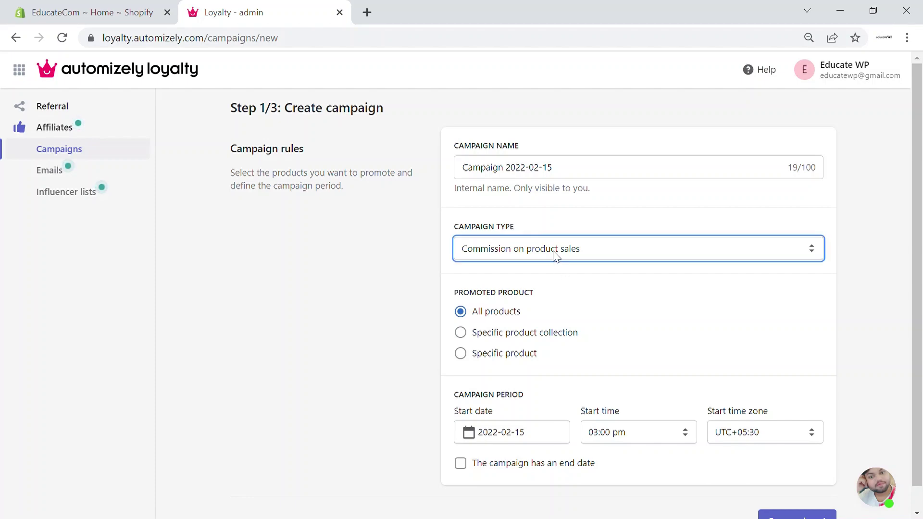
click(538, 287)
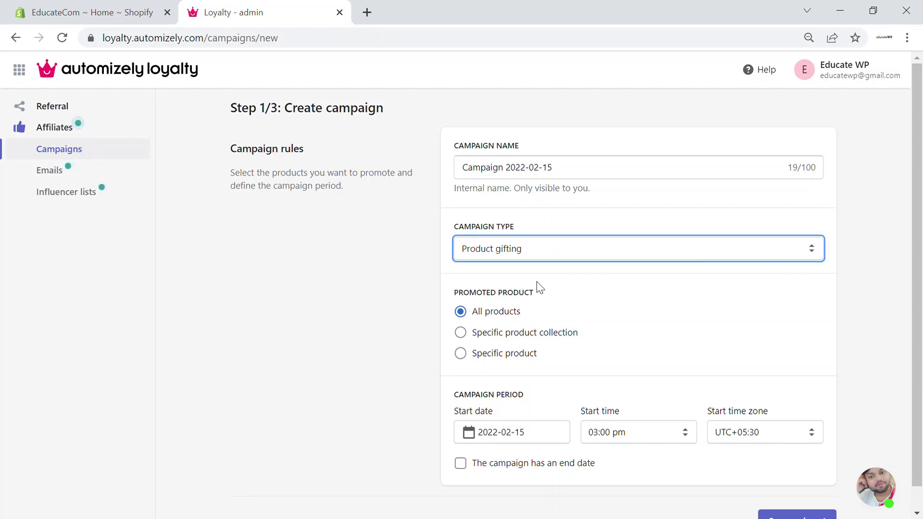
key(Up)
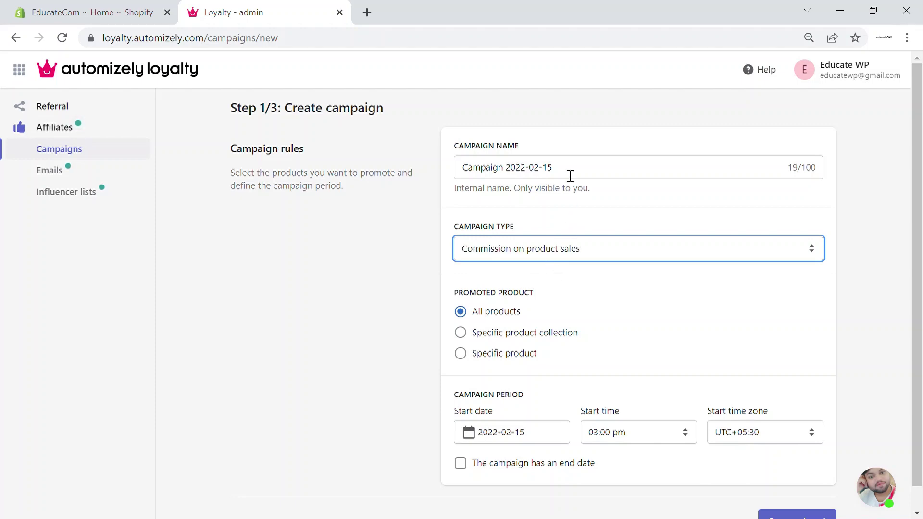
scroll(559, 297, down, 1)
scroll(581, 417, up, 1)
scroll(620, 403, down, 1)
scroll(644, 433, up, 1)
scroll(762, 472, down, 1)
click(770, 495)
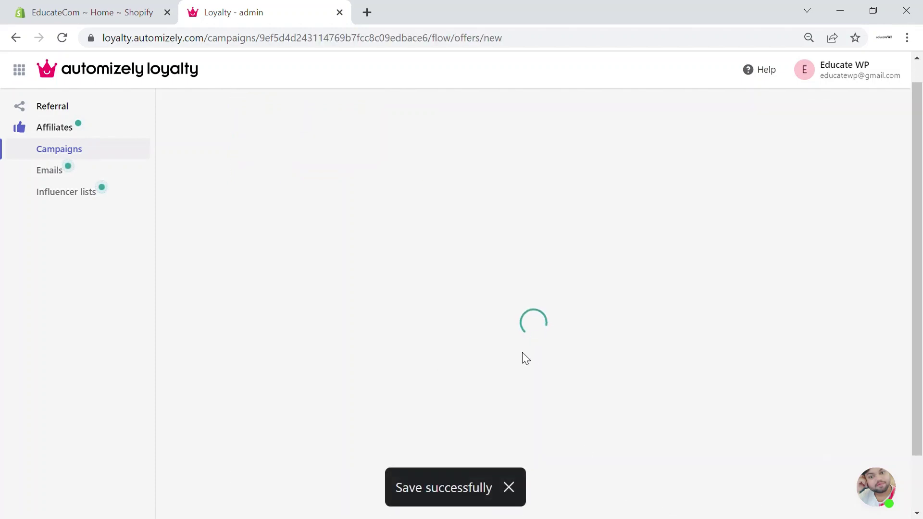
Review the 30% commission and 10% referred-customer discount offer, then save it
scroll(417, 192, up, 1)
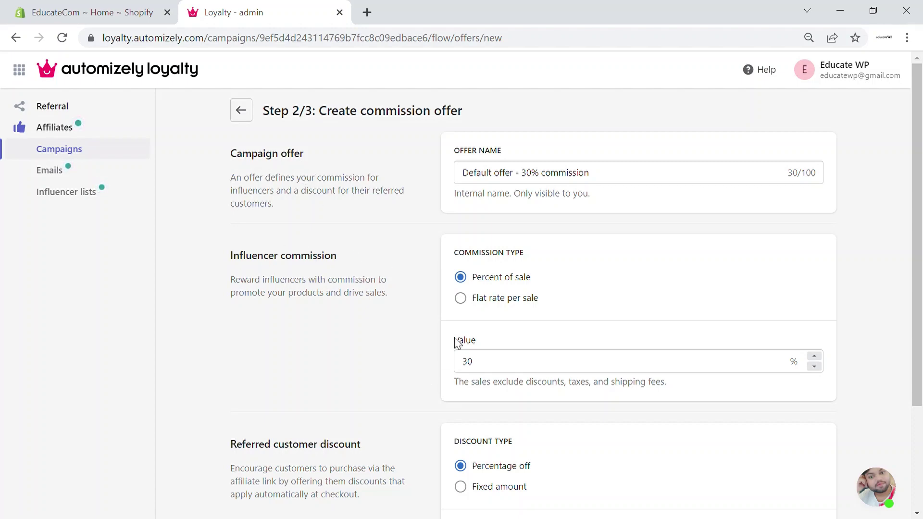
scroll(438, 356, down, 2)
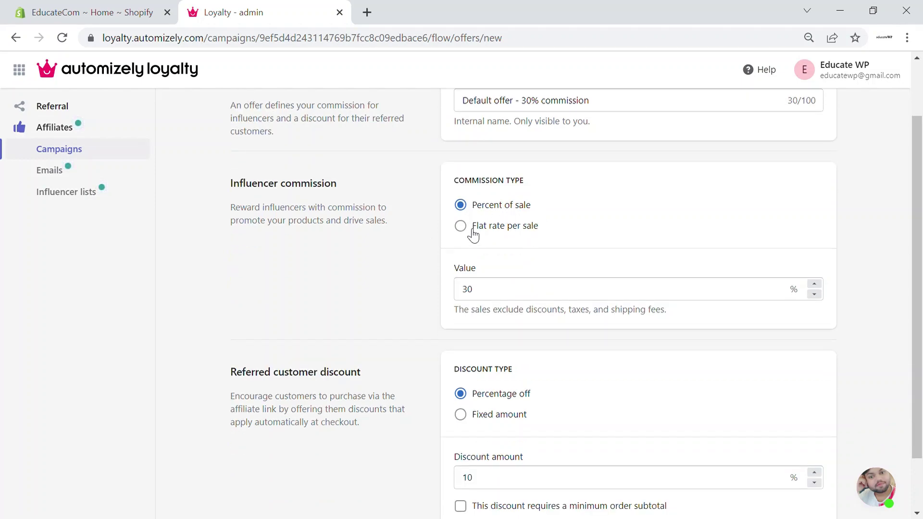
scroll(471, 234, down, 1)
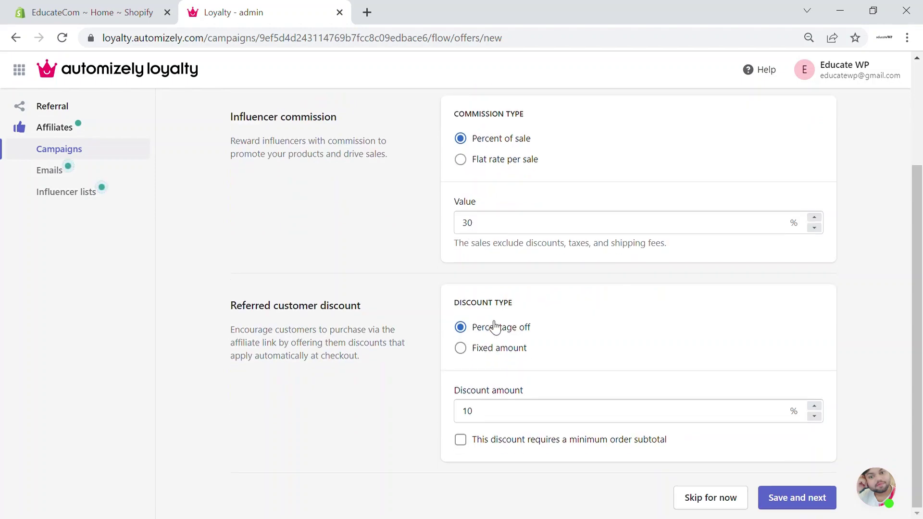
scroll(482, 268, up, 1)
scroll(482, 267, up, 2)
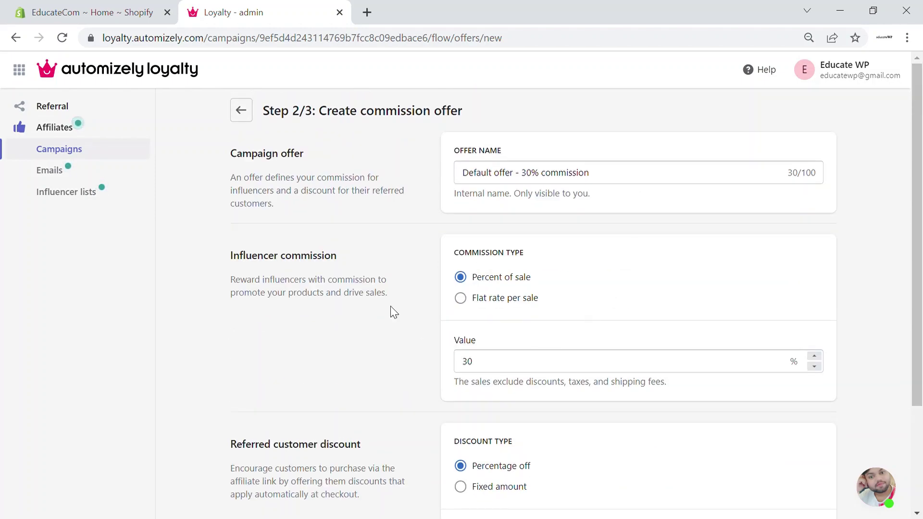
scroll(420, 326, down, 3)
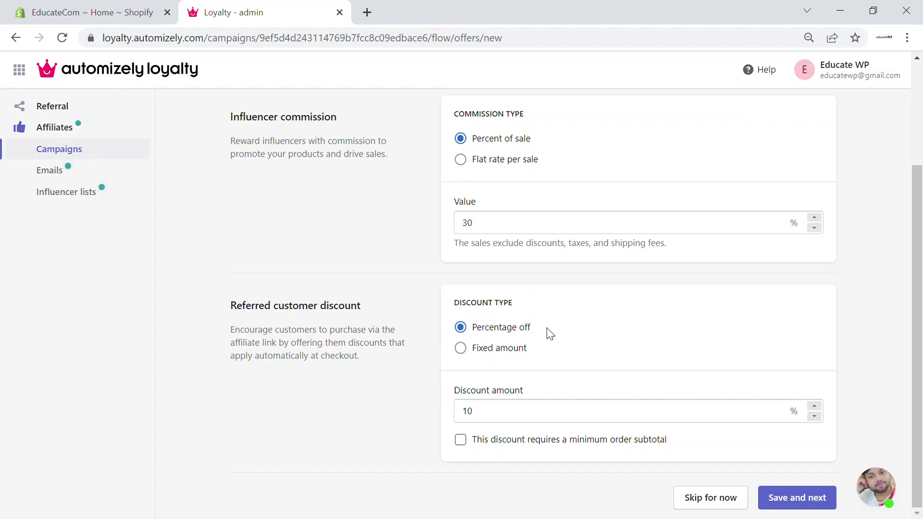
scroll(625, 394, up, 1)
scroll(603, 476, down, 1)
scroll(580, 337, up, 2)
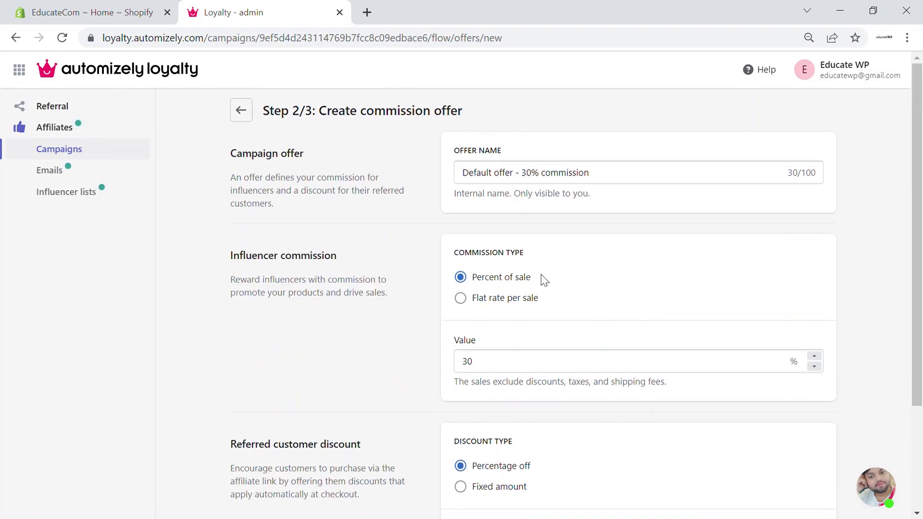
scroll(573, 369, down, 2)
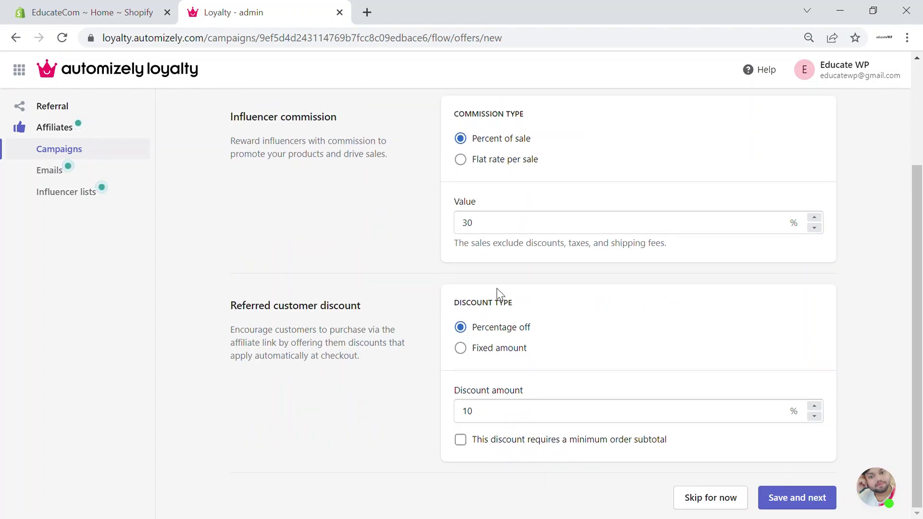
click(769, 498)
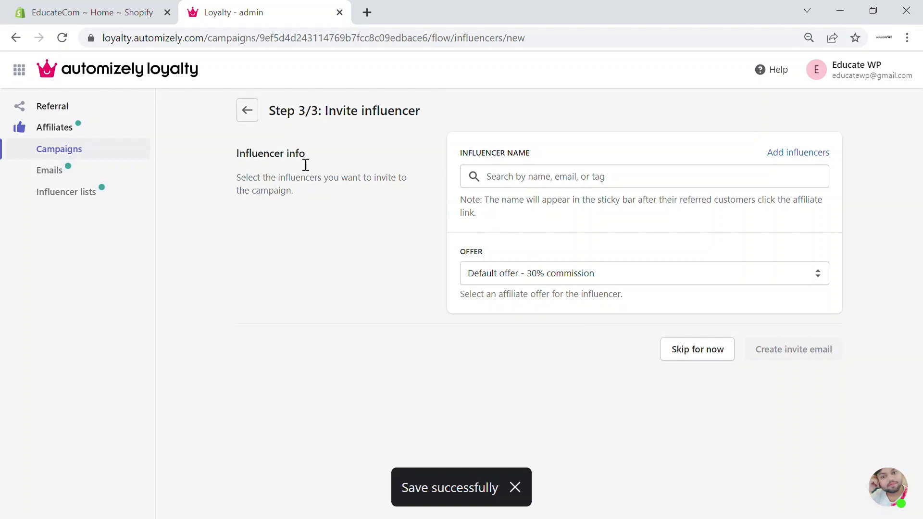
Add a new influencer with their name and the tag 'beauty influencer', and save
click(533, 187)
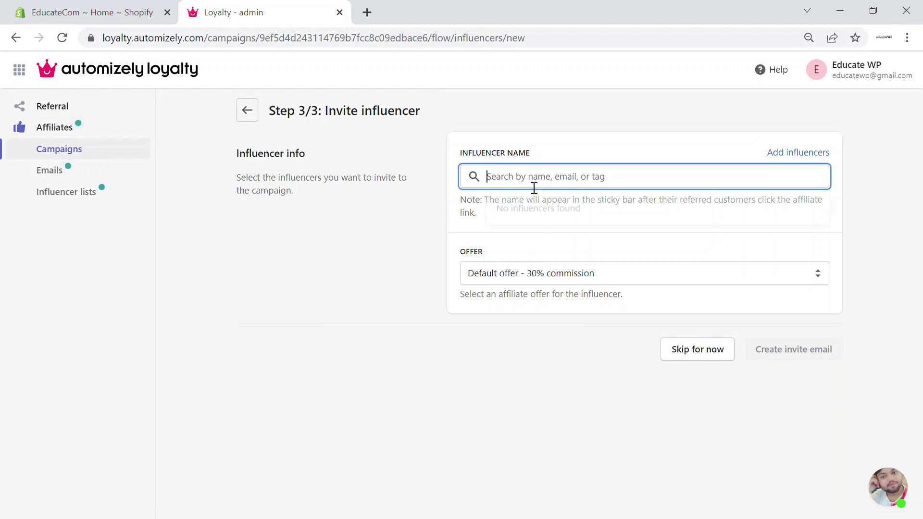
click(774, 153)
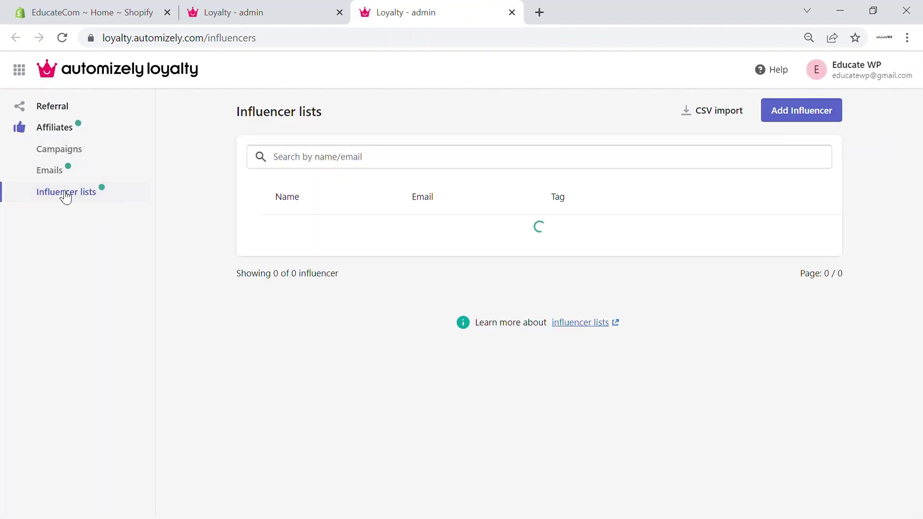
click(482, 278)
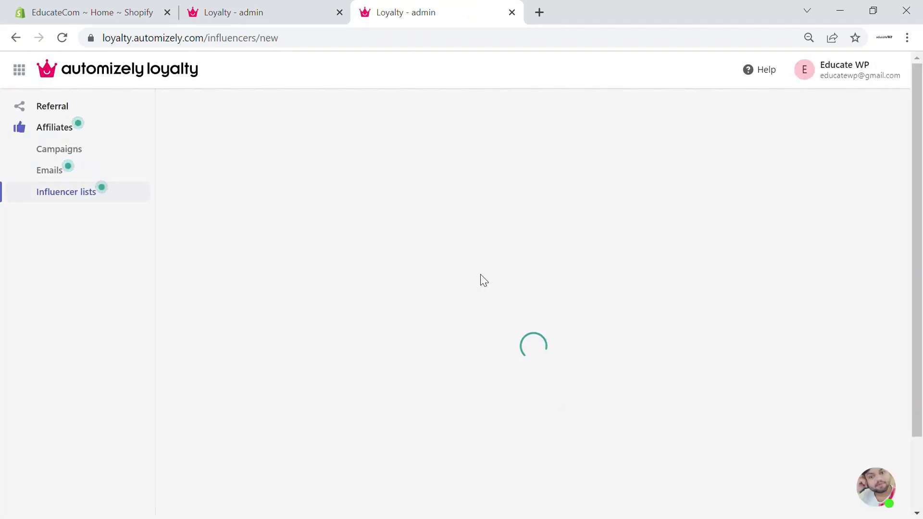
click(510, 168)
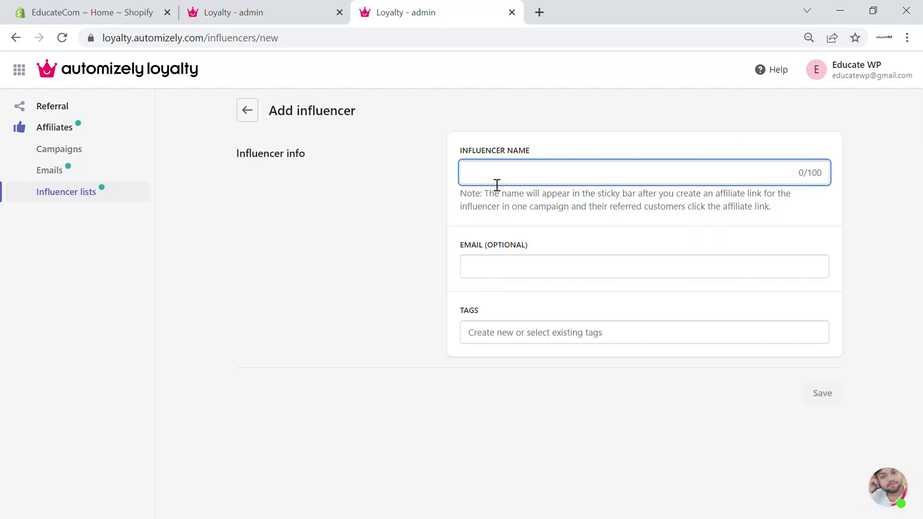
text(Adele)
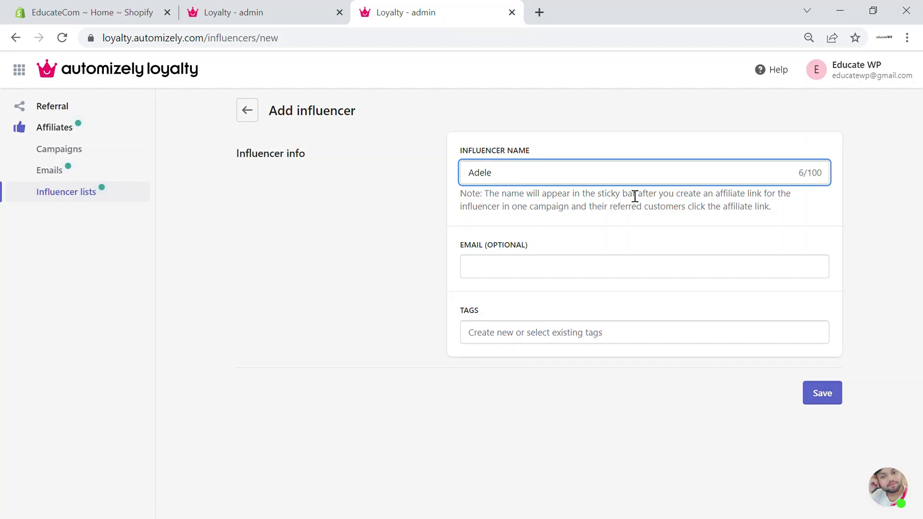
click(575, 282)
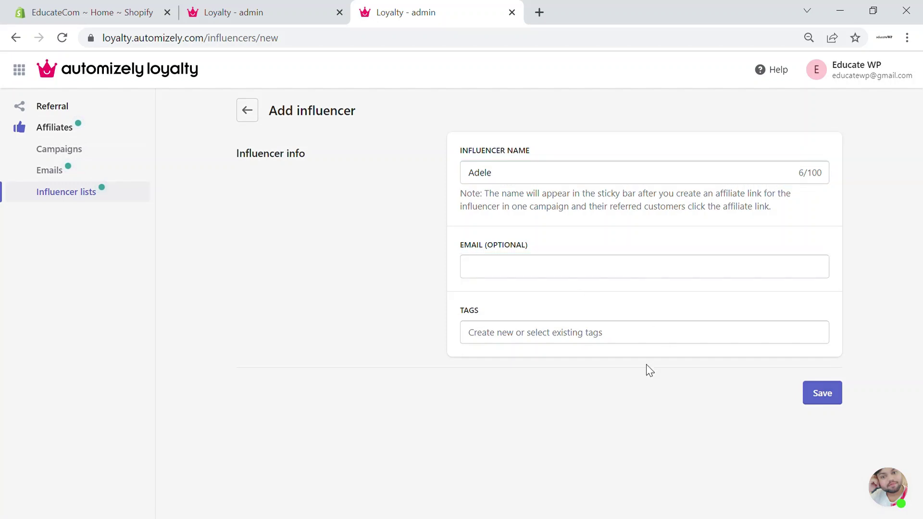
click(526, 335)
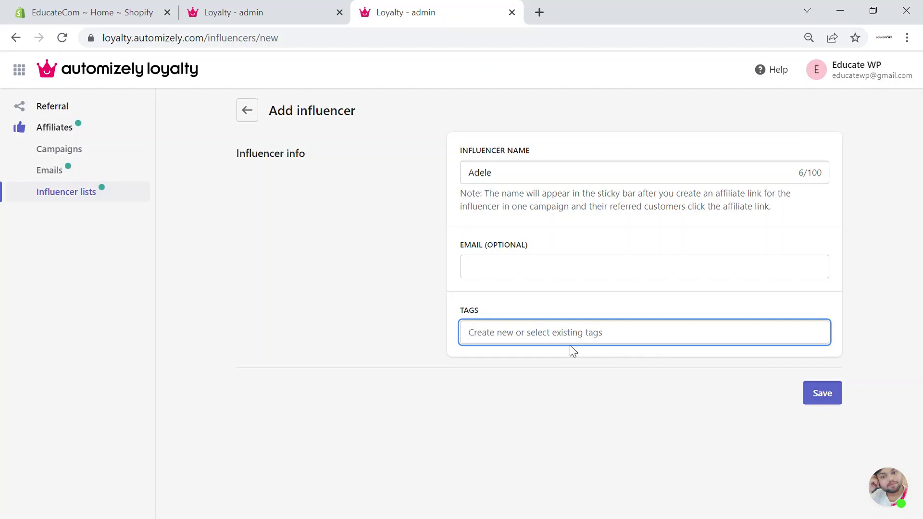
text(beauty influencer)
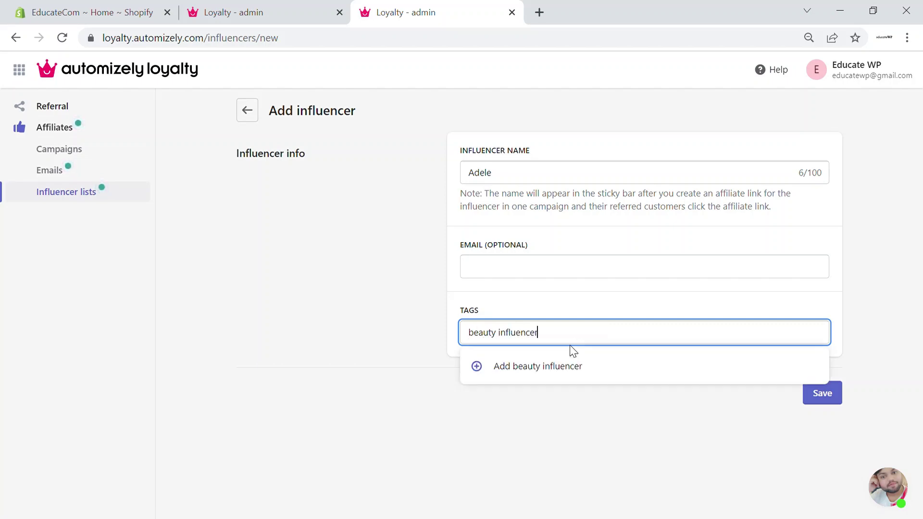
click(569, 371)
click(823, 417)
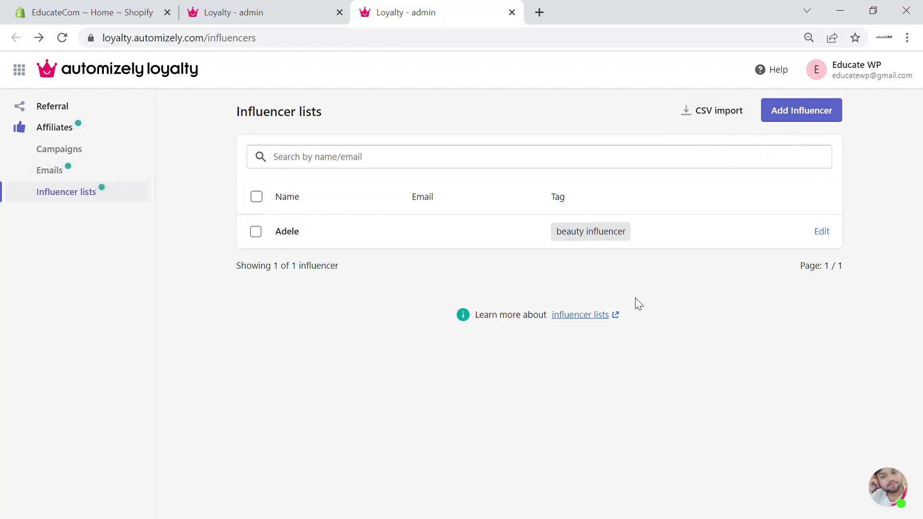
click(84, 155)
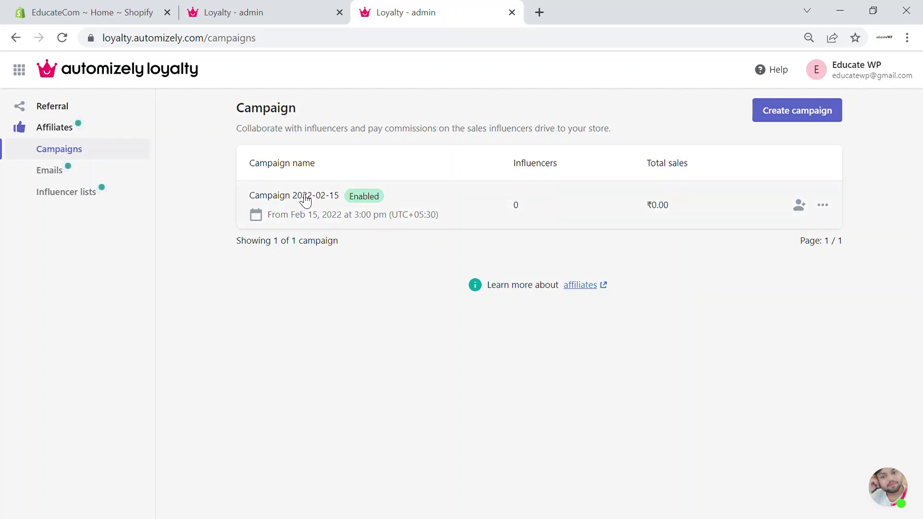
Open Campaign 2022-02-15, check its Offers and Influencers tabs, and begin adding an influencer
click(340, 206)
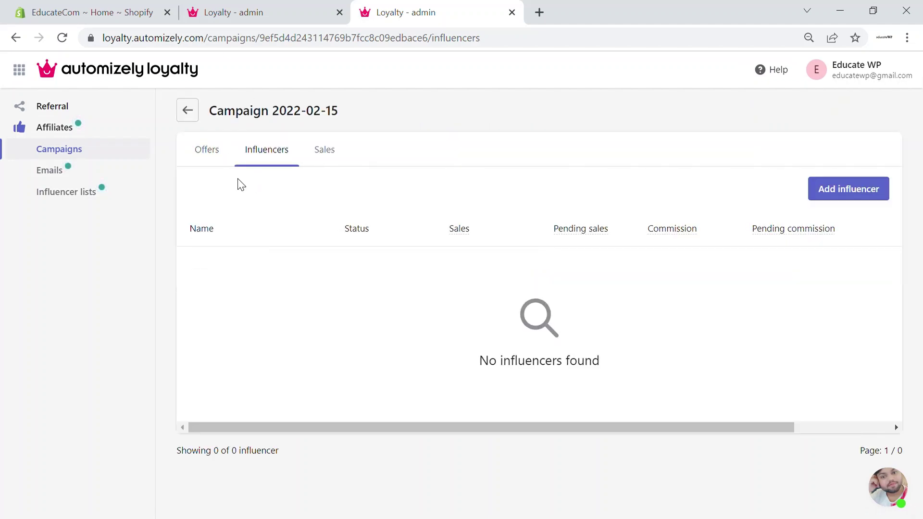
click(212, 157)
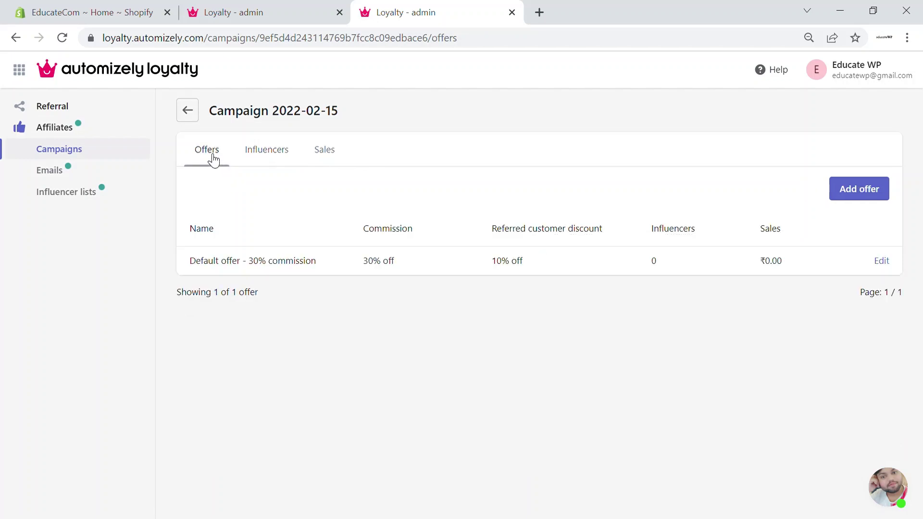
click(267, 148)
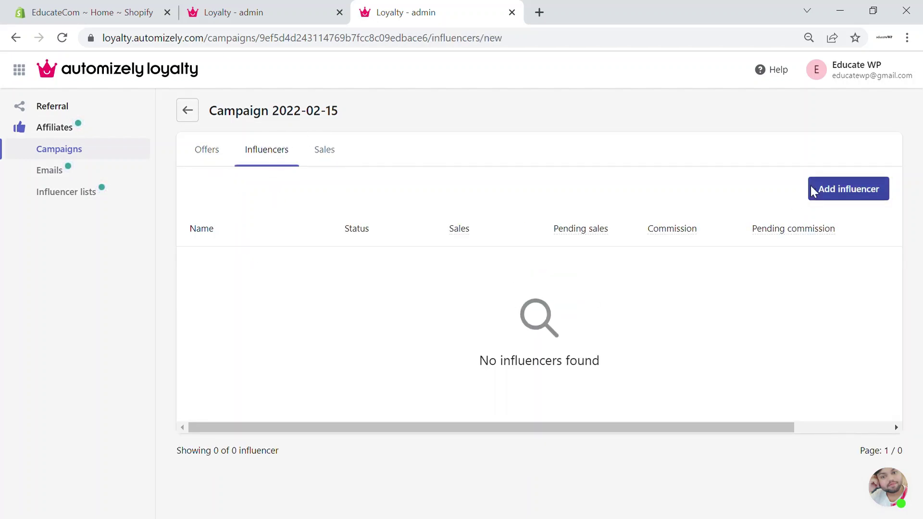
click(817, 188)
Select the new influencer and try creating an invite email, dismissing the missing-email warning
click(565, 189)
click(518, 214)
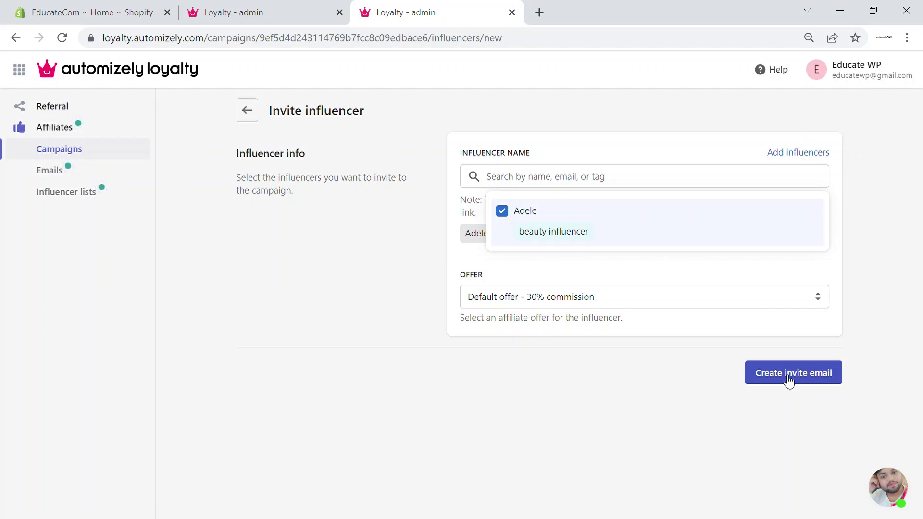
click(788, 380)
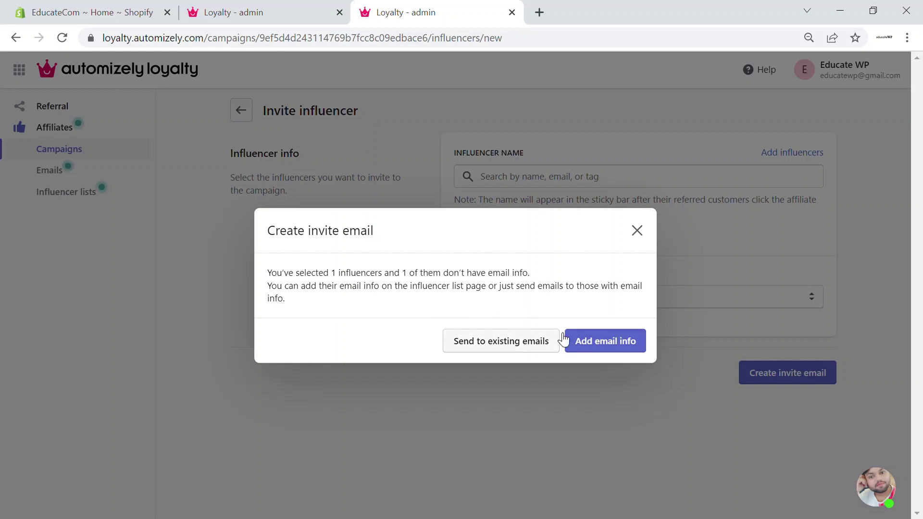
click(637, 232)
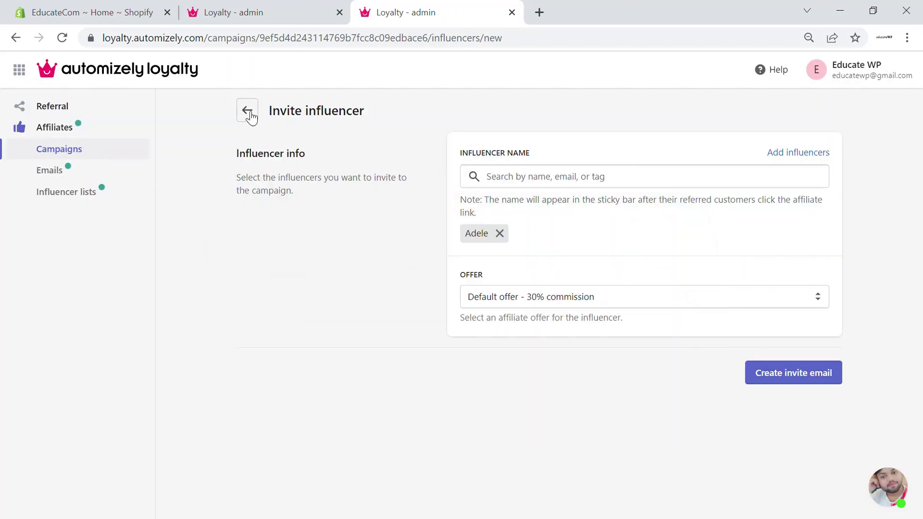
Return to the campaign and view its Sales tab, which shows no sales yet
click(245, 114)
click(339, 160)
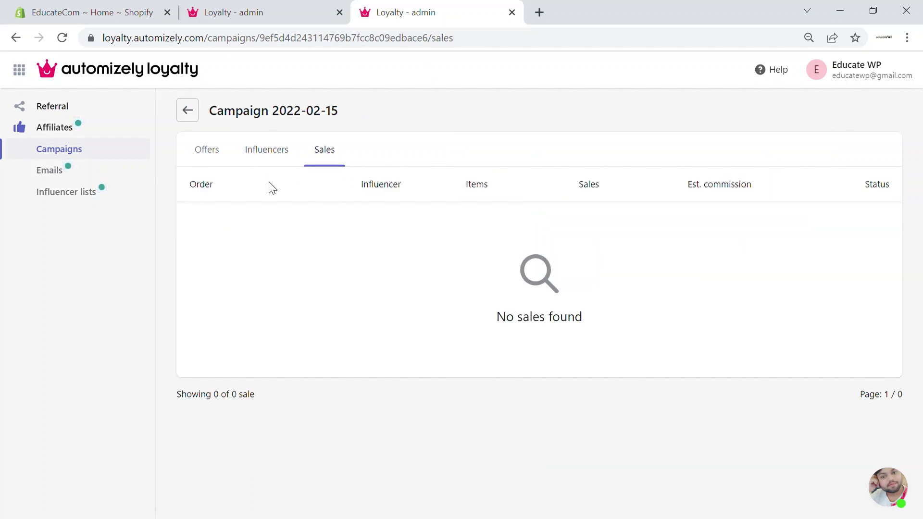
click(129, 174)
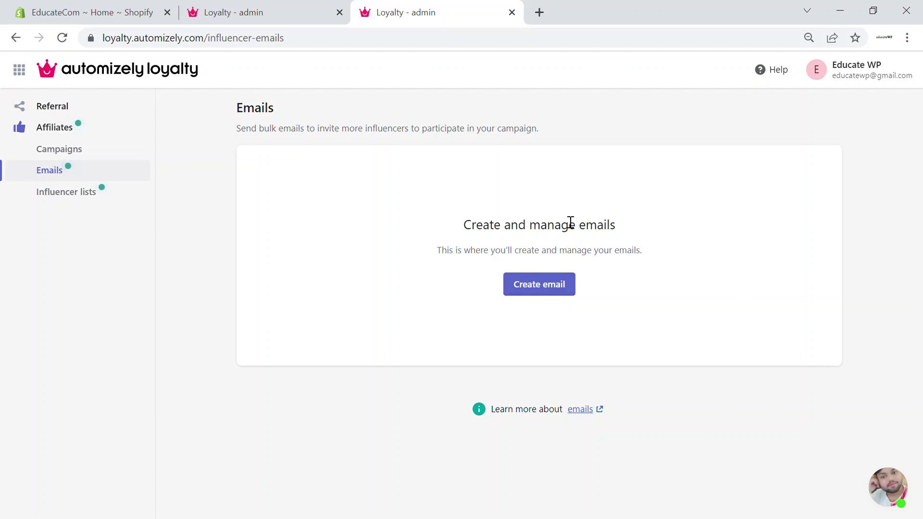
Check the influencer lists, then open the EducateCom storefront from the Shopify admin
click(86, 202)
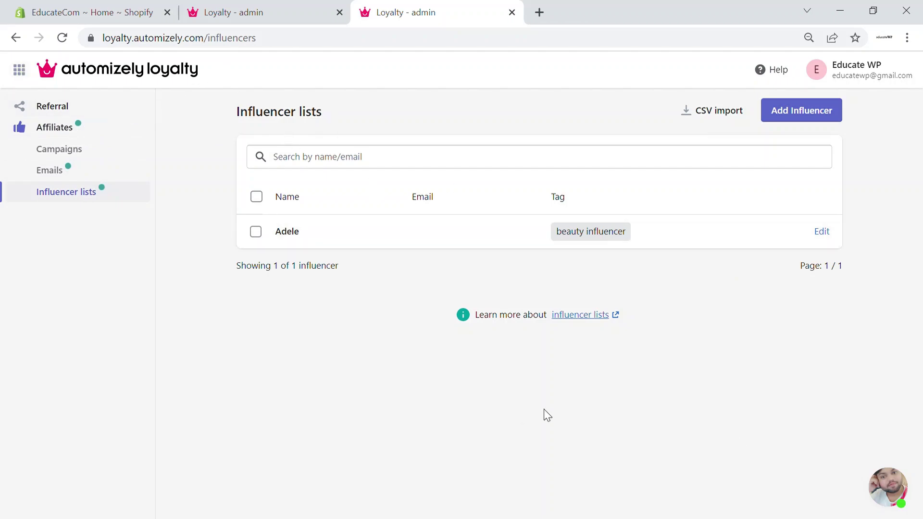
click(87, 6)
click(150, 318)
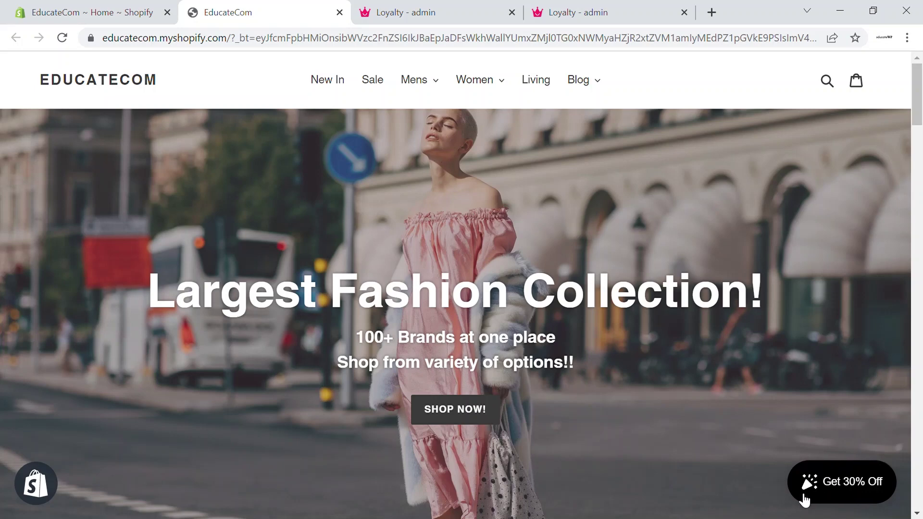
Generate and copy a referral invite link for a customer's email in the Get 30% Off widget
click(841, 486)
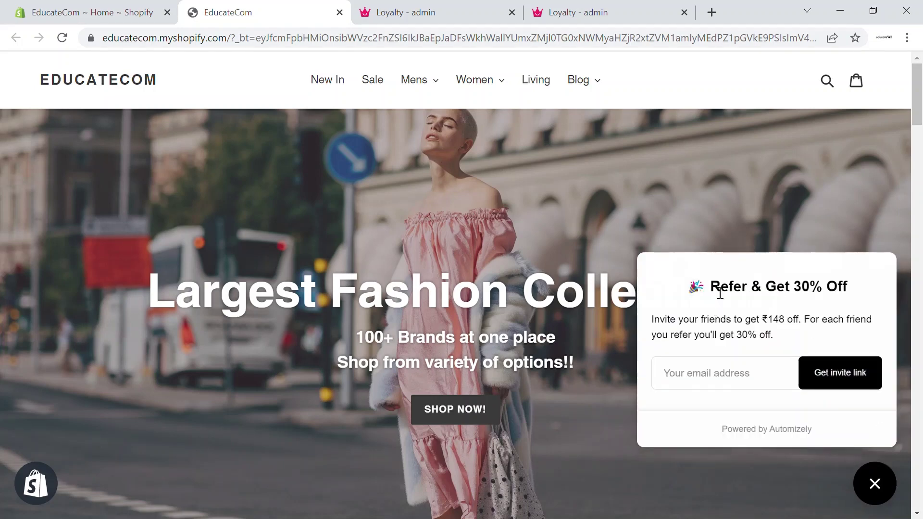
drag(654, 319, 780, 321)
click(793, 327)
click(743, 381)
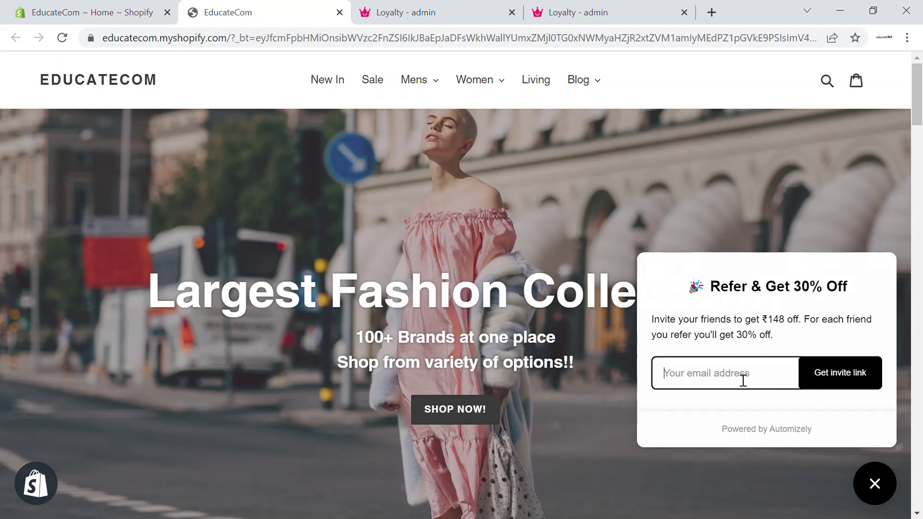
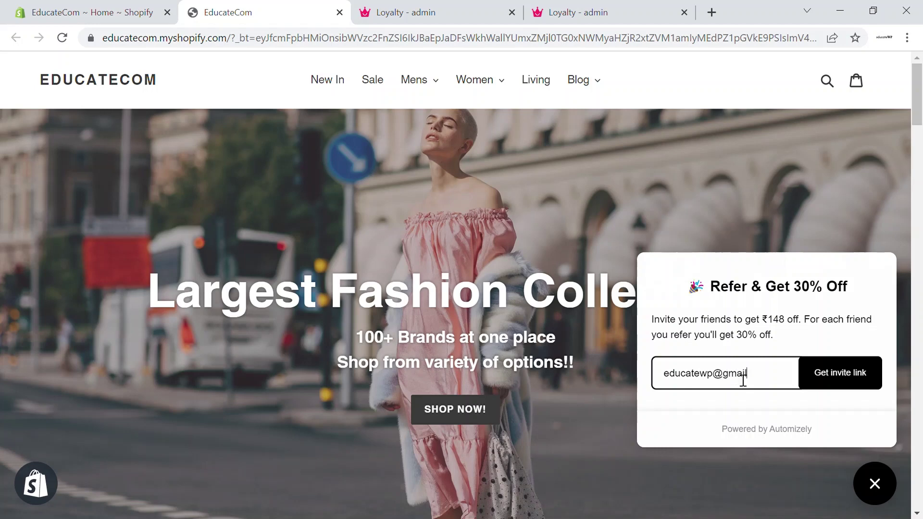
click(835, 383)
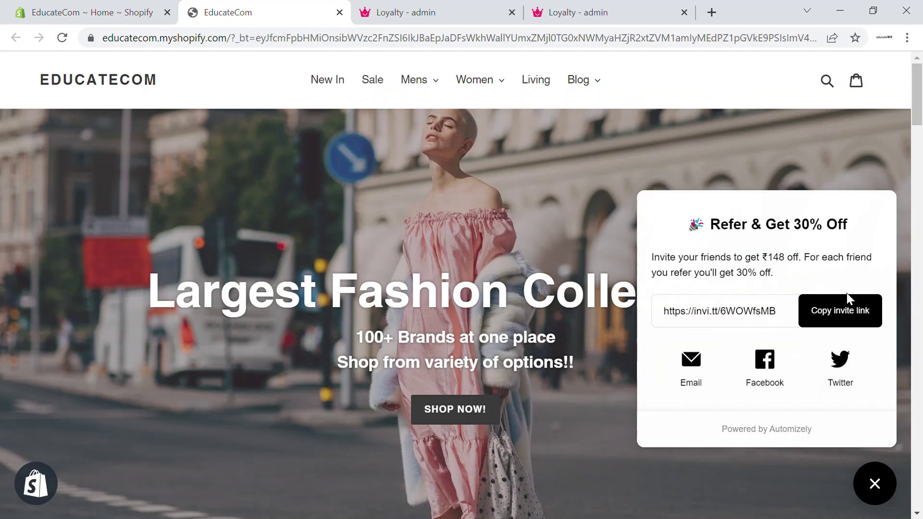
click(834, 323)
Paste the copied invite link into a new browser tab and load it
click(706, 17)
key(ctrl+v)
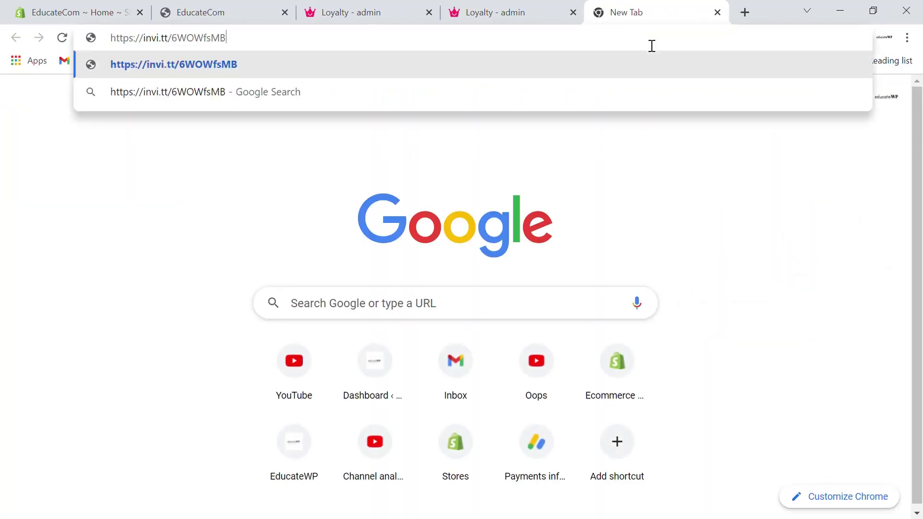
key(Return)
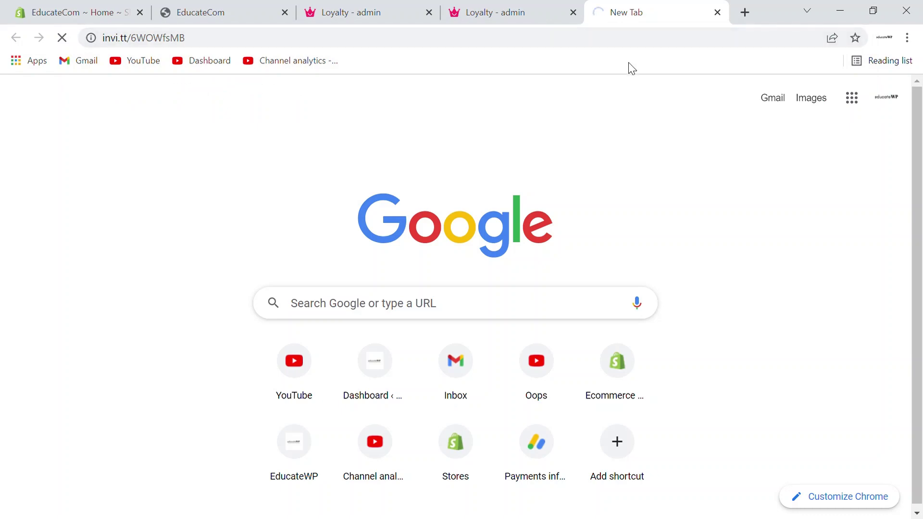